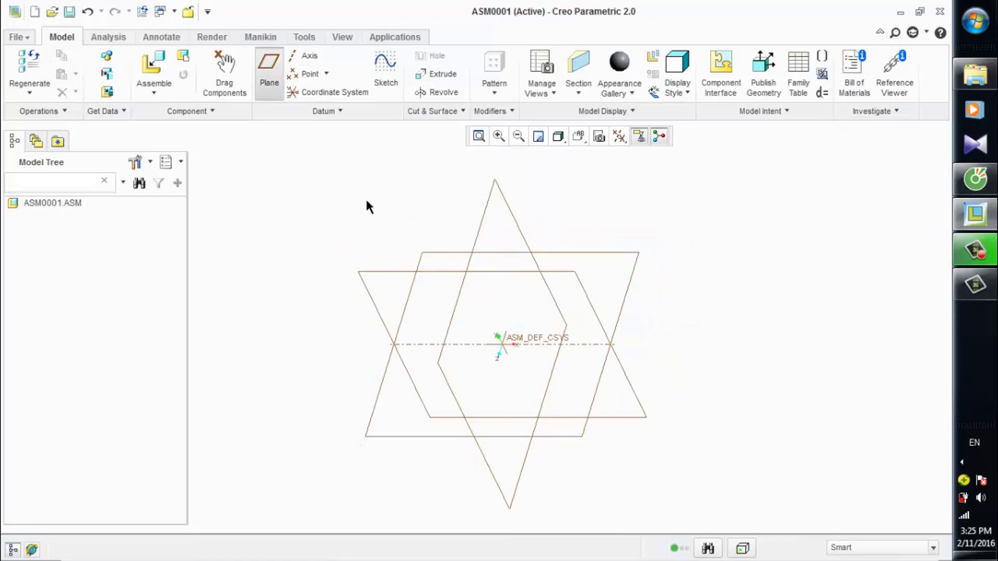
# - Create a datum plane offset 200 from the ASM_FRONT plane
pyautogui.click(406, 270)
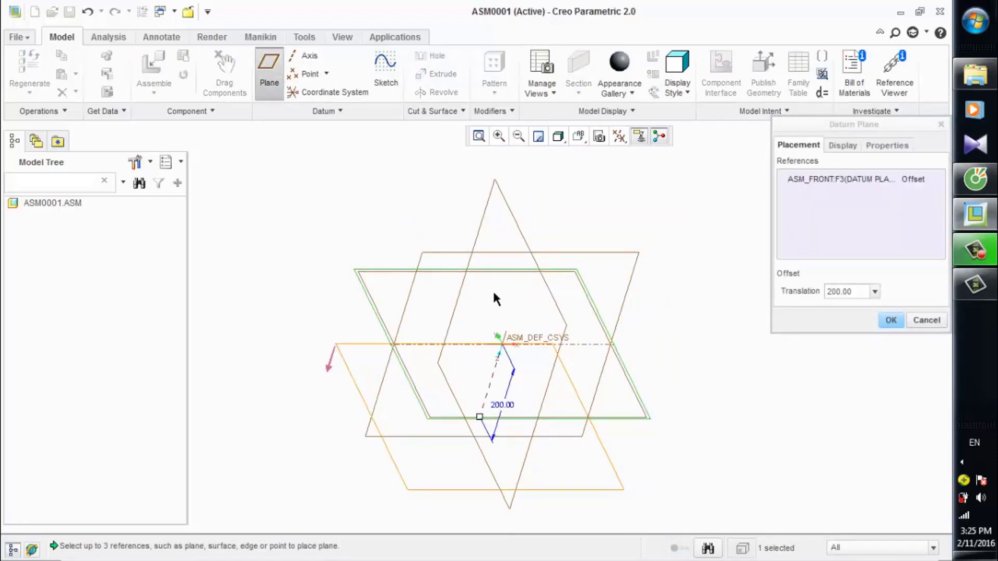
pyautogui.scroll(-2, 499, 291)
pyautogui.click(890, 321)
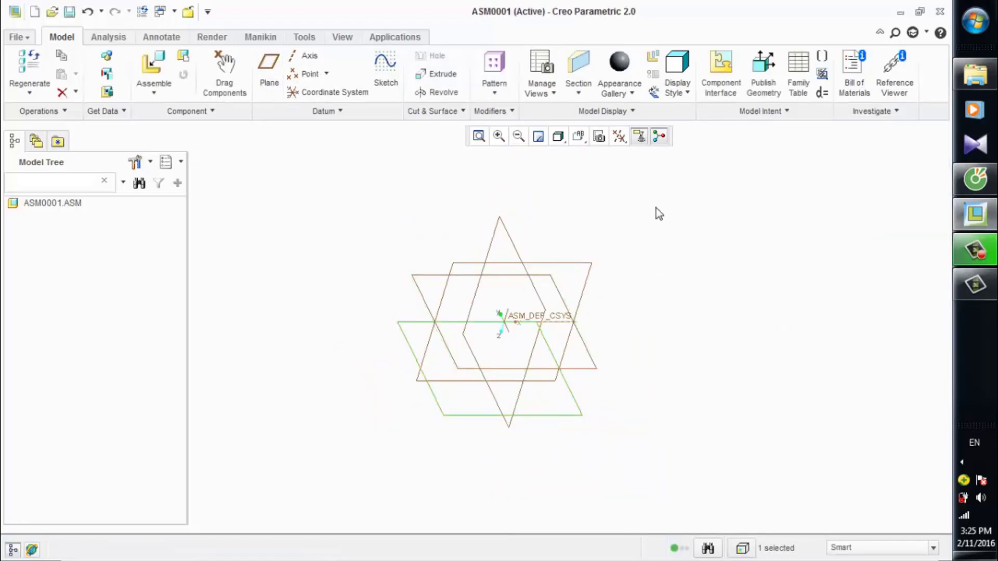
# - Create a datum axis through the intersection of the offset datum plane and the ASM_TOP plane
pyautogui.click(310, 57)
pyautogui.scroll(2, 566, 279)
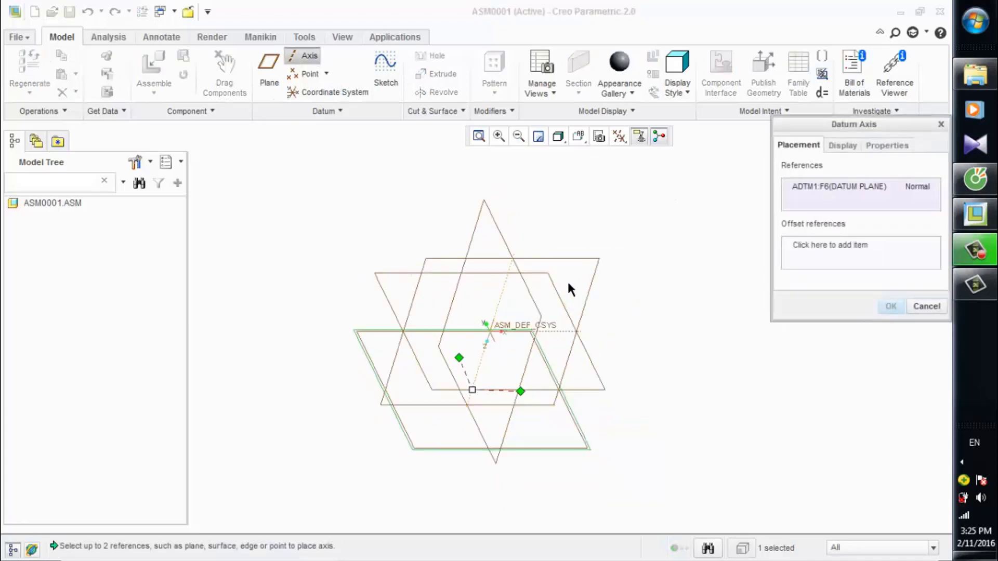
pyautogui.keyDown('ctrl'); pyautogui.click(597, 276); pyautogui.keyUp('ctrl')
pyautogui.click(891, 307)
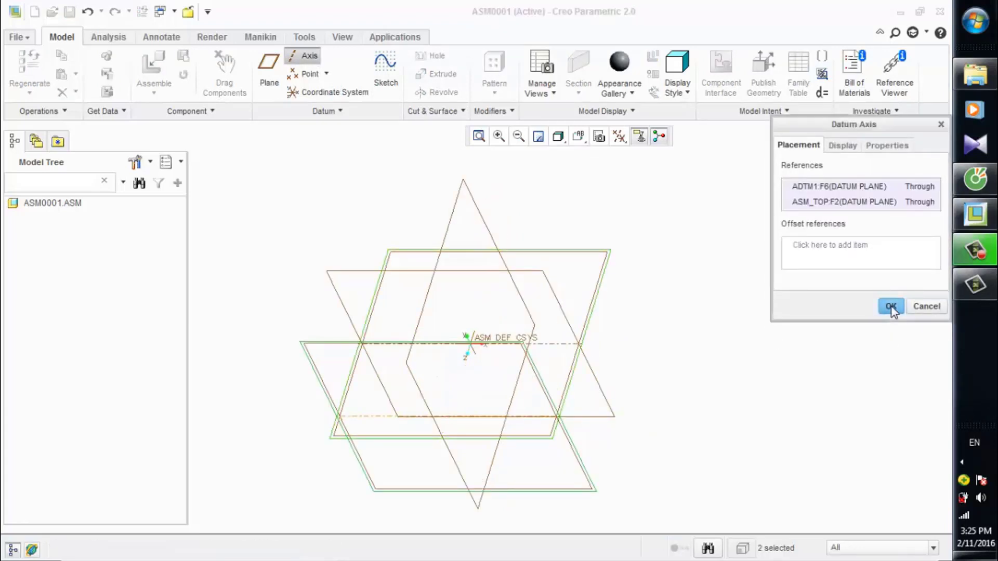
pyautogui.moveTo(691, 344); pyautogui.dragTo(768, 341, button='middle')
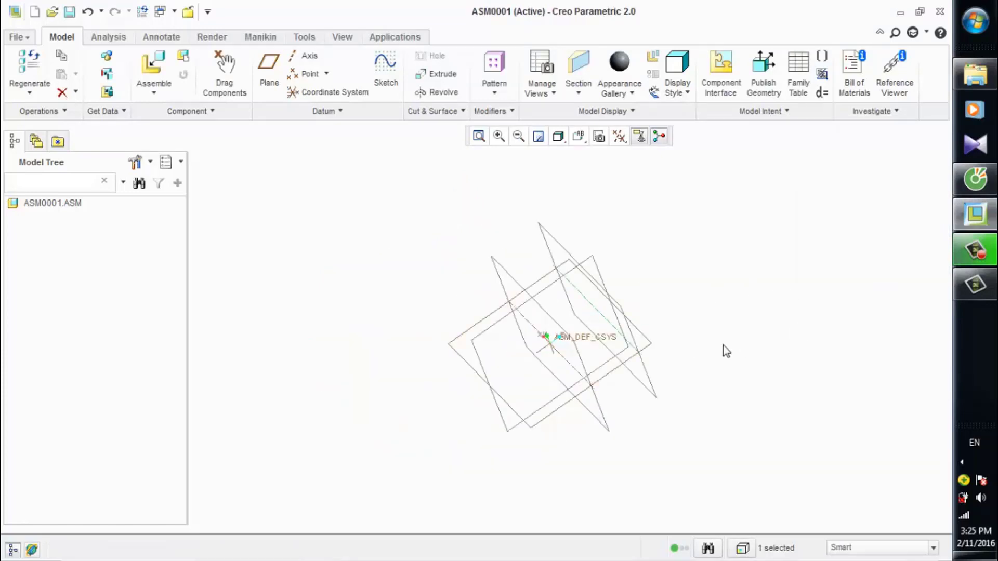
pyautogui.click(705, 343)
pyautogui.scroll(-1, 685, 312)
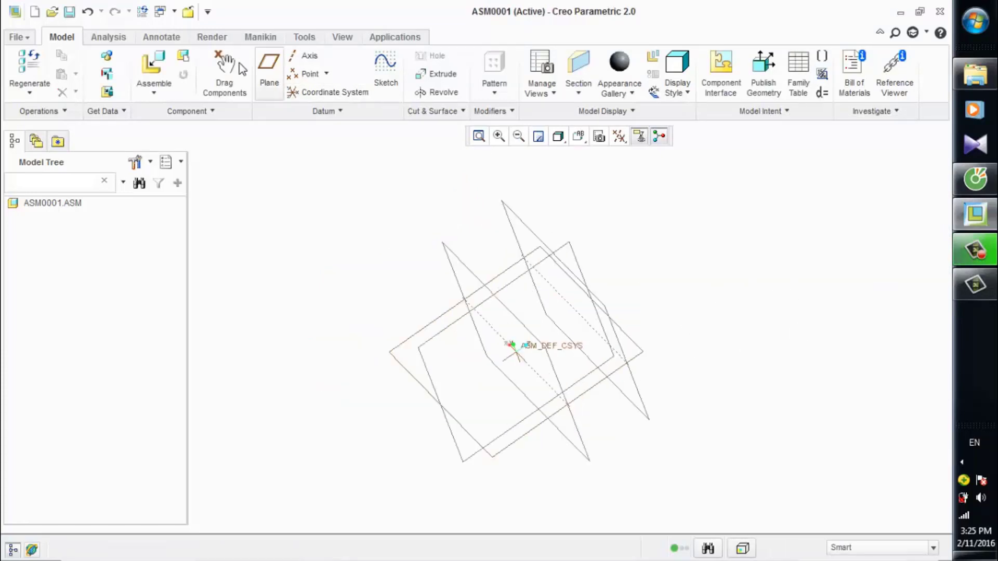
# - Bring the gear part banhrangthang.prt from the Desktop into the assembly as a component
pyautogui.click(169, 68)
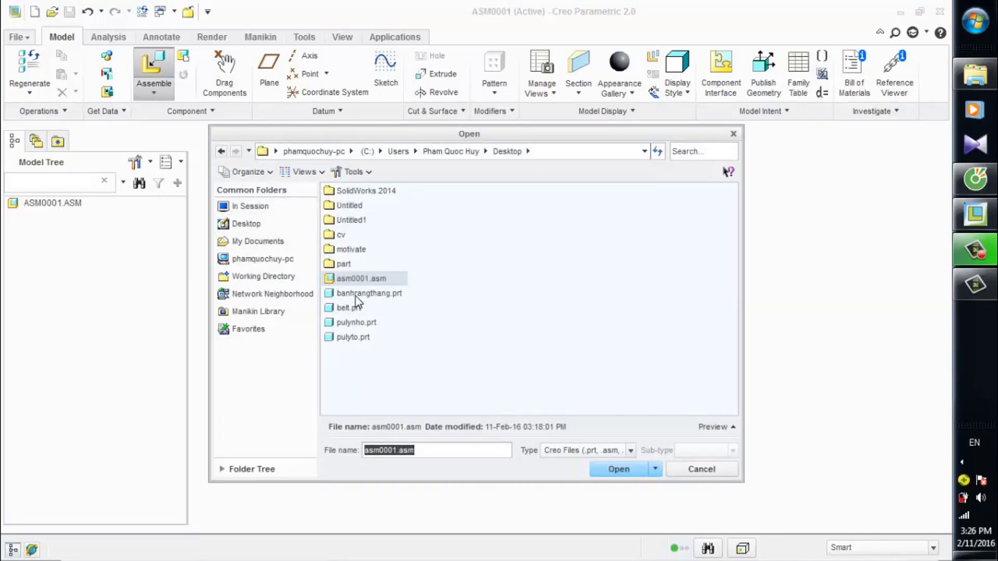
pyautogui.click(355, 295)
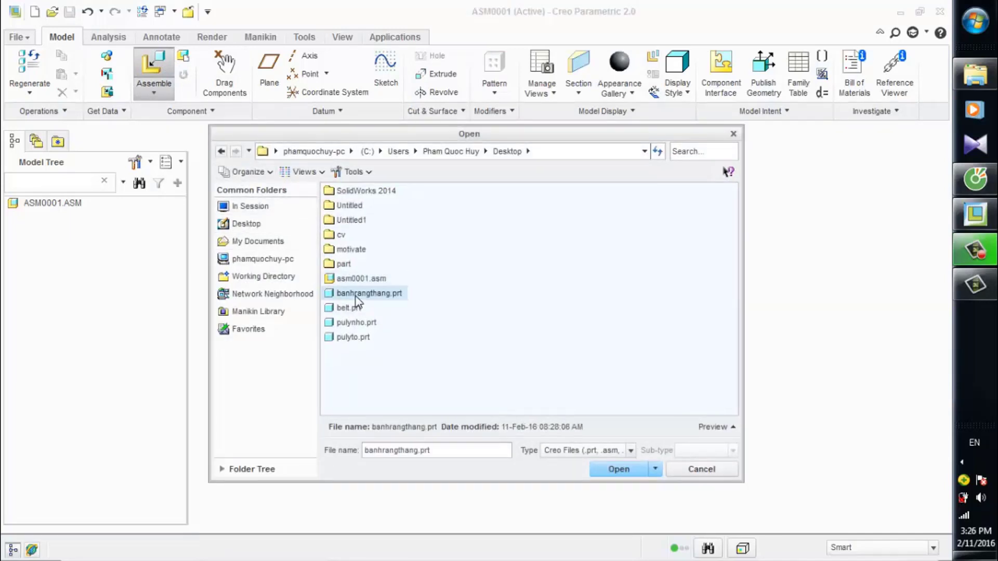
pyautogui.click(616, 470)
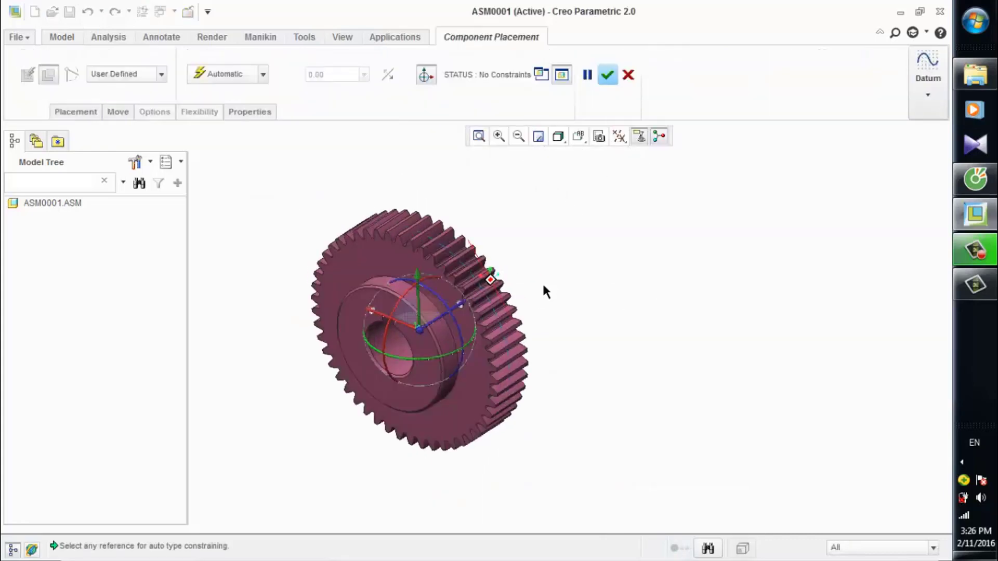
pyautogui.scroll(-2, 543, 284)
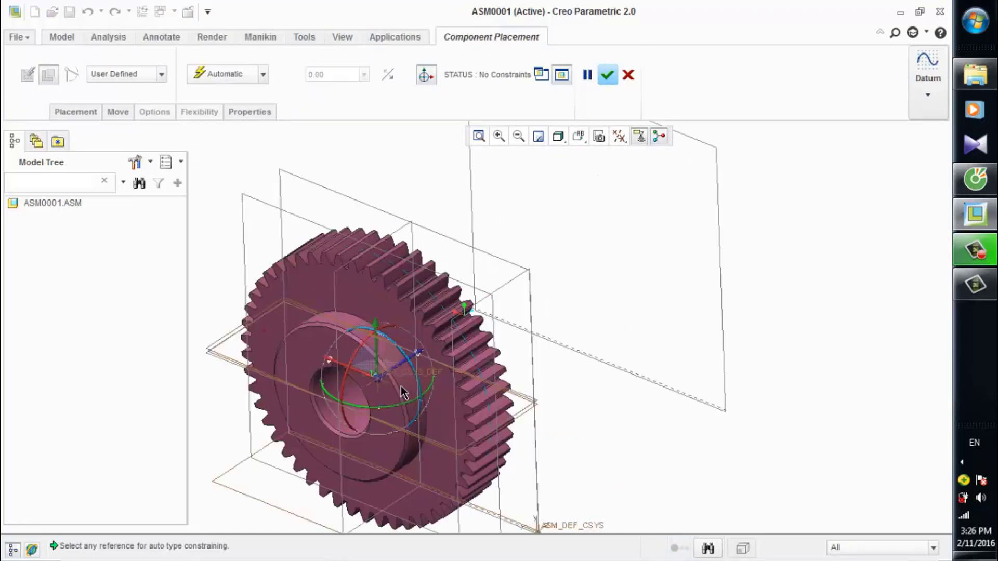
pyautogui.scroll(3, 435, 359)
pyautogui.scroll(-5, 369, 444)
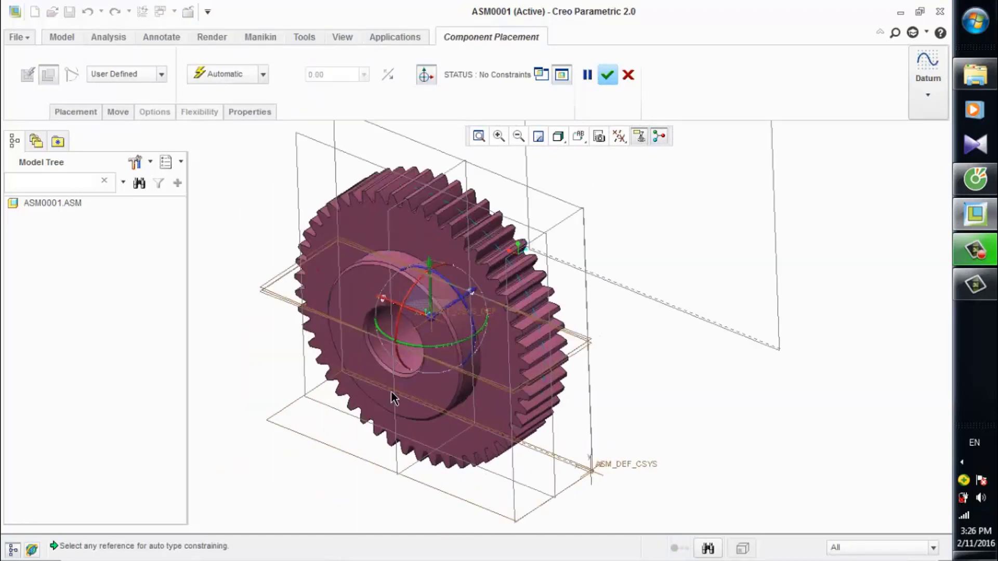
# - Set the gear's connection type to Pin and move the gear clear of the assembly datum planes
pyautogui.click(163, 78)
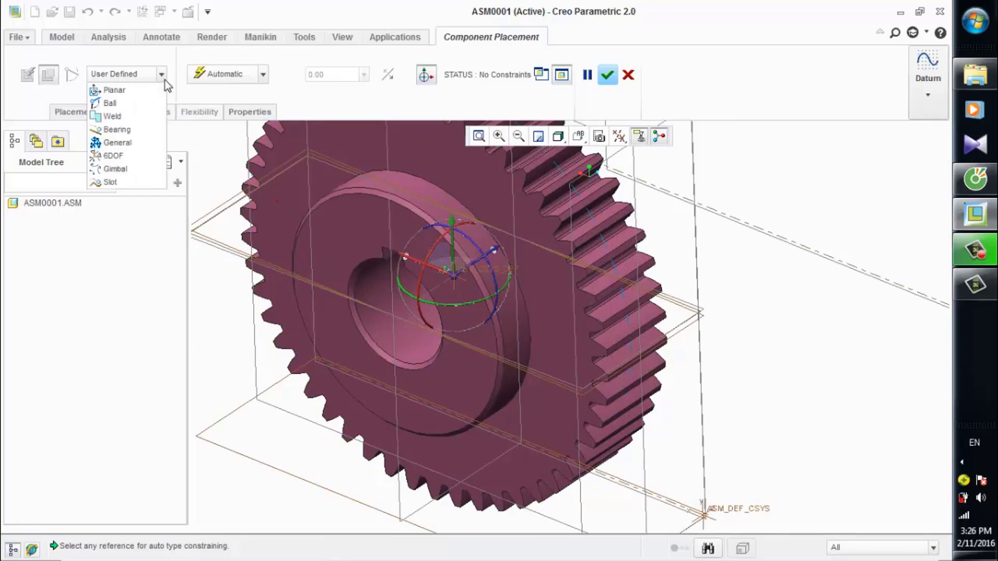
pyautogui.click(128, 117)
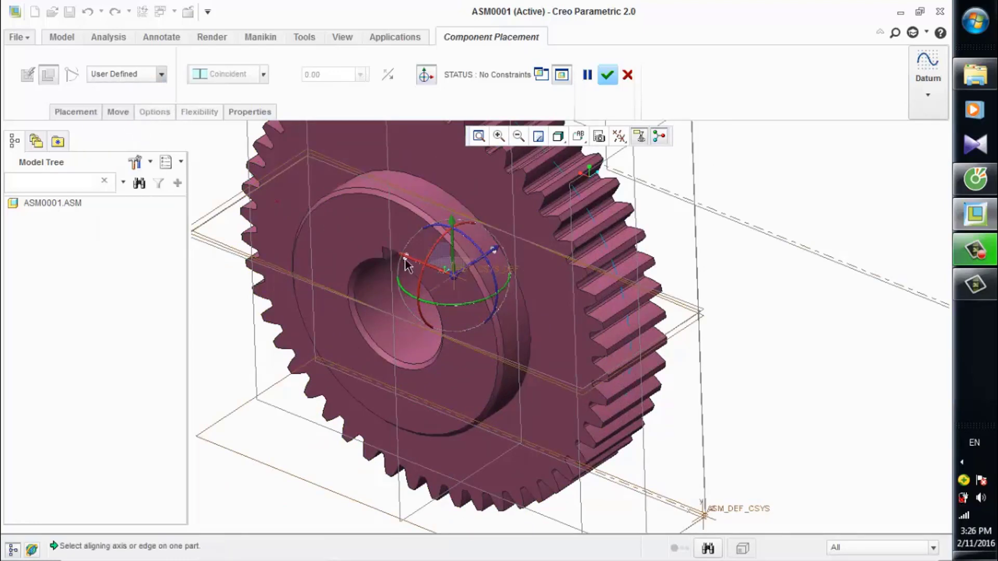
pyautogui.scroll(5, 491, 294)
pyautogui.moveTo(474, 284); pyautogui.dragTo(754, 337)
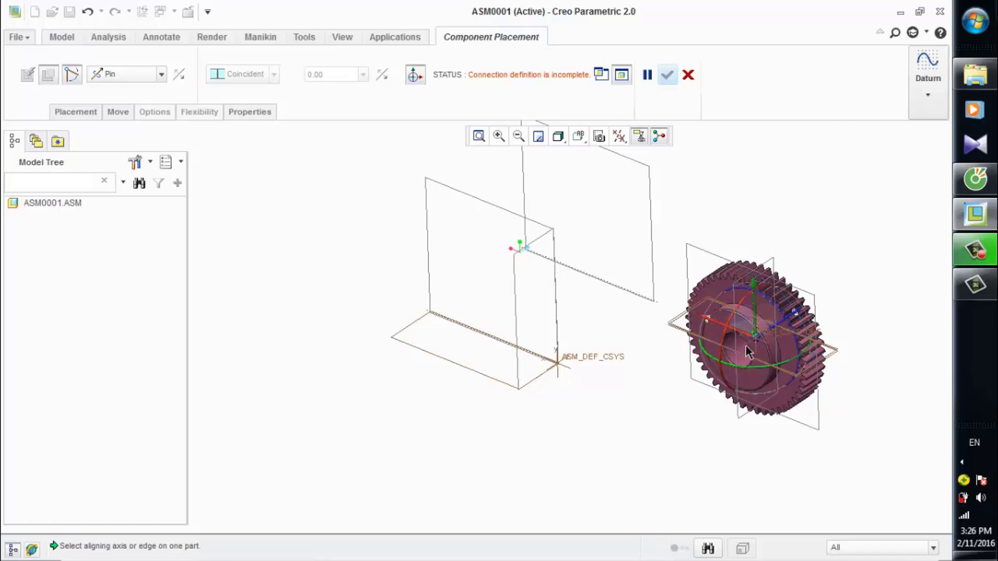
# - Align the gear's centre axis with the assembly axis running through ASM_DEF_CSYS
pyautogui.scroll(-5, 761, 335)
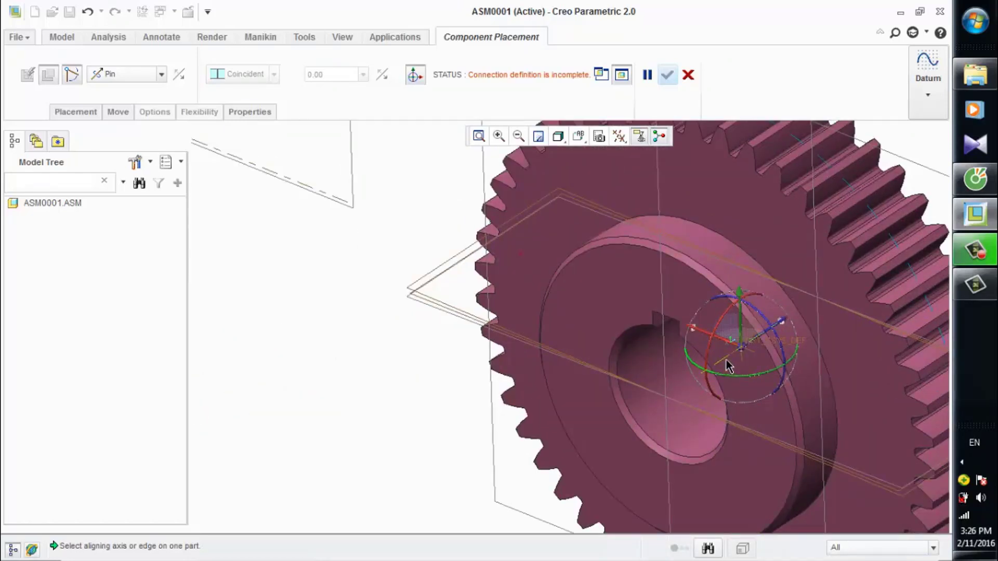
pyautogui.click(726, 364)
pyautogui.scroll(5, 731, 382)
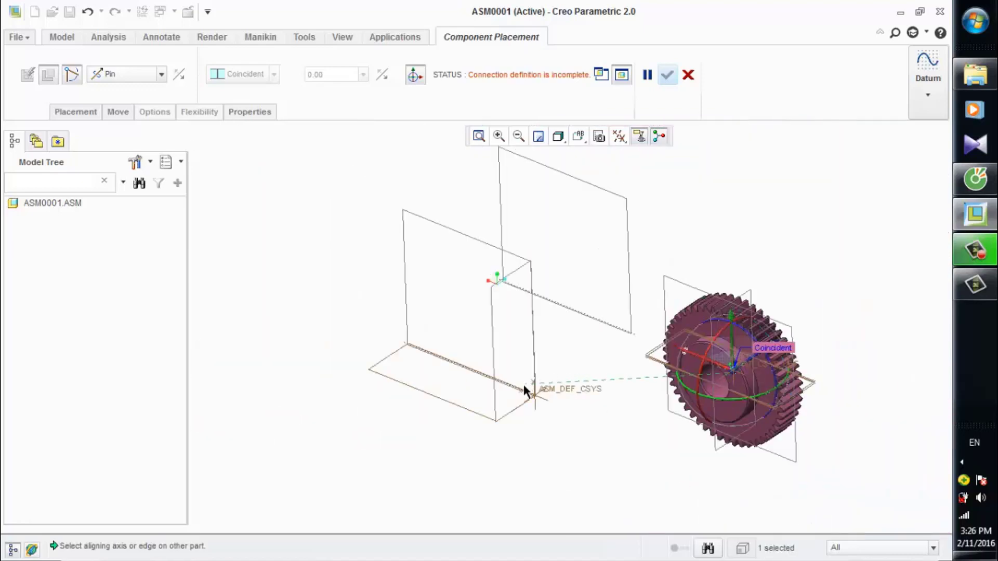
pyautogui.click(522, 388)
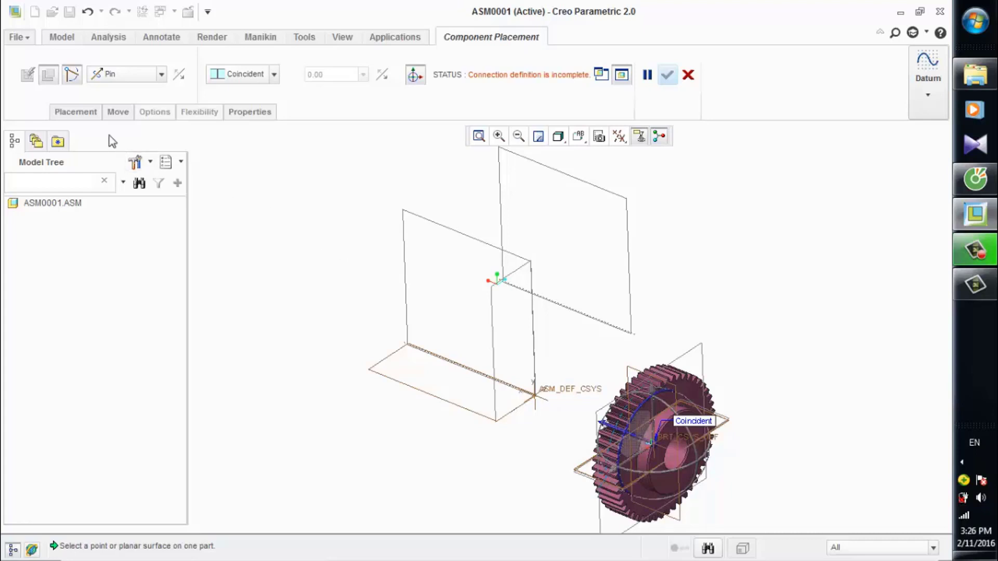
# - Define the pin's translation by making the gear's FRONT plane coincident with ASM_RIGHT, and accept the placement
pyautogui.click(76, 111)
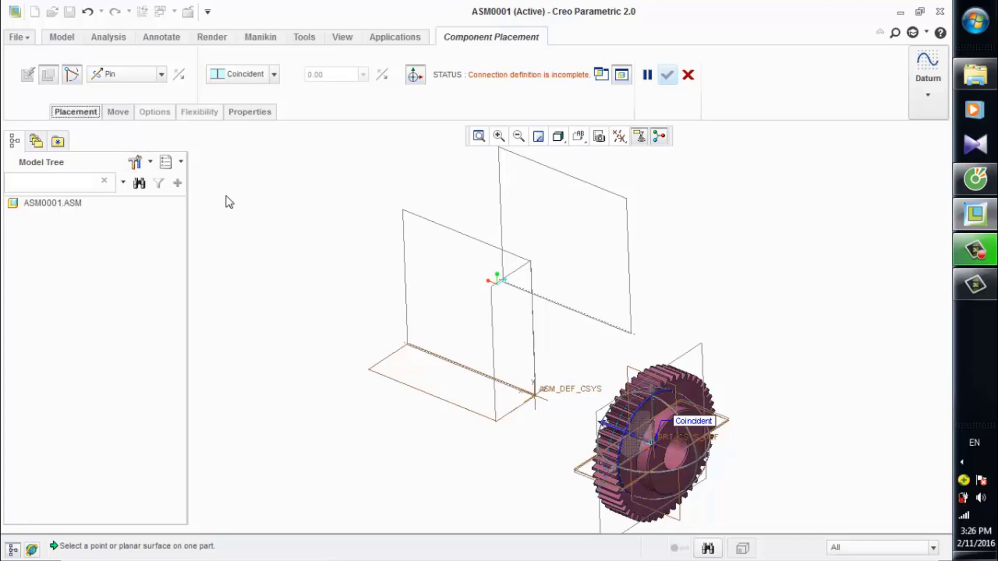
pyautogui.click(689, 351)
pyautogui.click(501, 276)
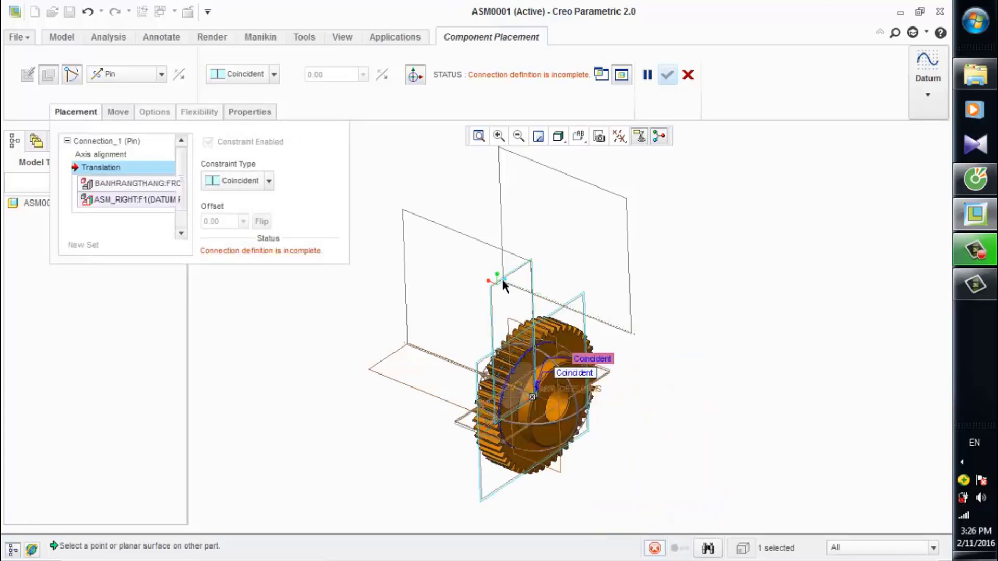
pyautogui.moveTo(626, 232); pyautogui.dragTo(571, 208, button='middle')
pyautogui.click(667, 77)
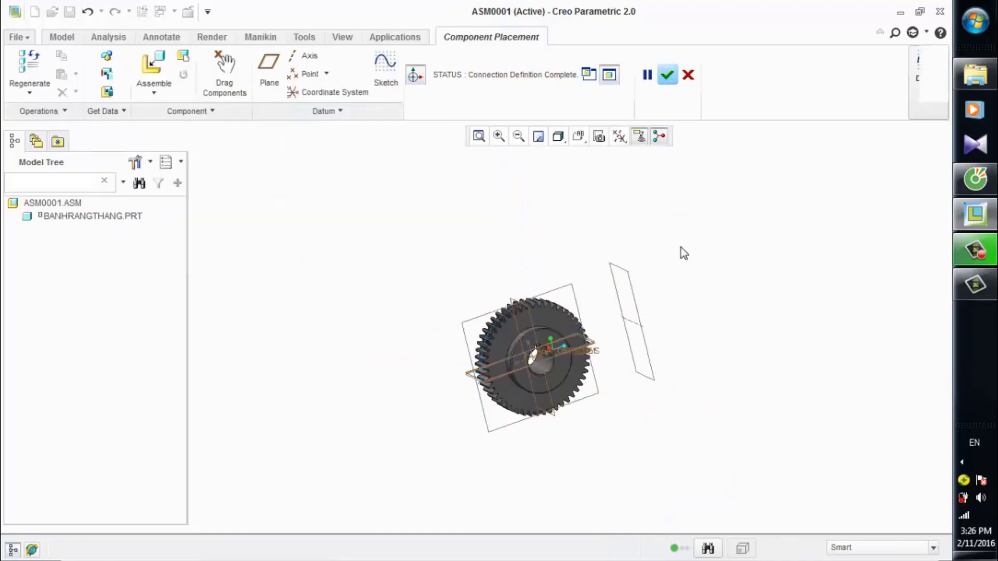
pyautogui.moveTo(679, 266); pyautogui.dragTo(680, 303, button='middle')
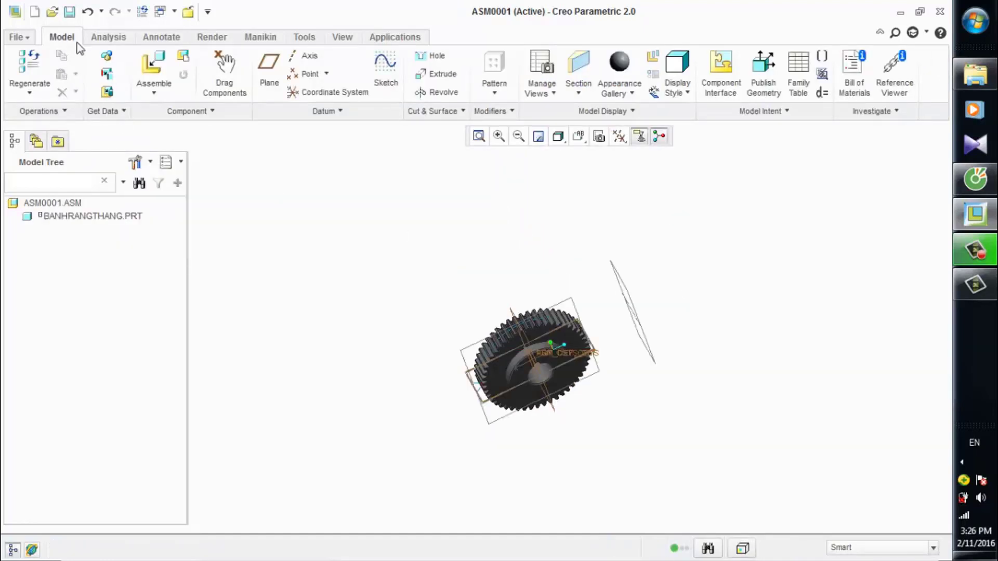
# - Bring a second copy of banhrangthang.prt into the assembly
pyautogui.click(151, 65)
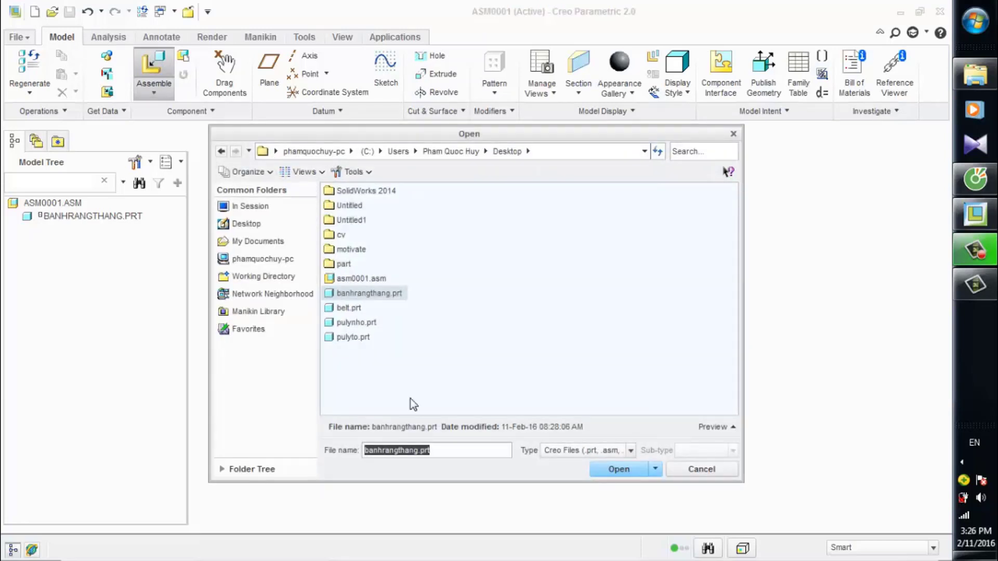
pyautogui.click(629, 473)
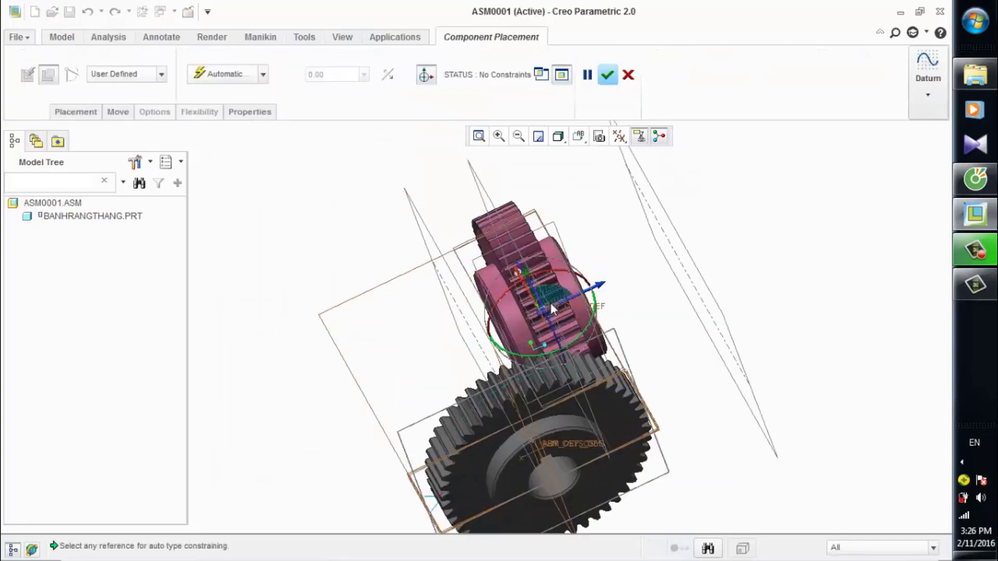
pyautogui.moveTo(550, 302); pyautogui.dragTo(525, 329, button='middle')
pyautogui.scroll(-4, 525, 329)
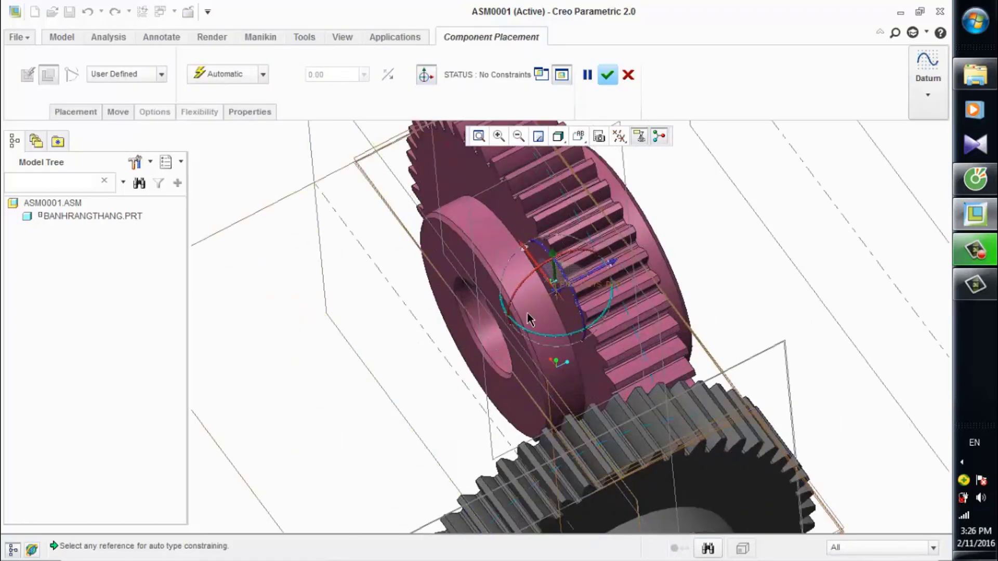
pyautogui.scroll(3, 539, 303)
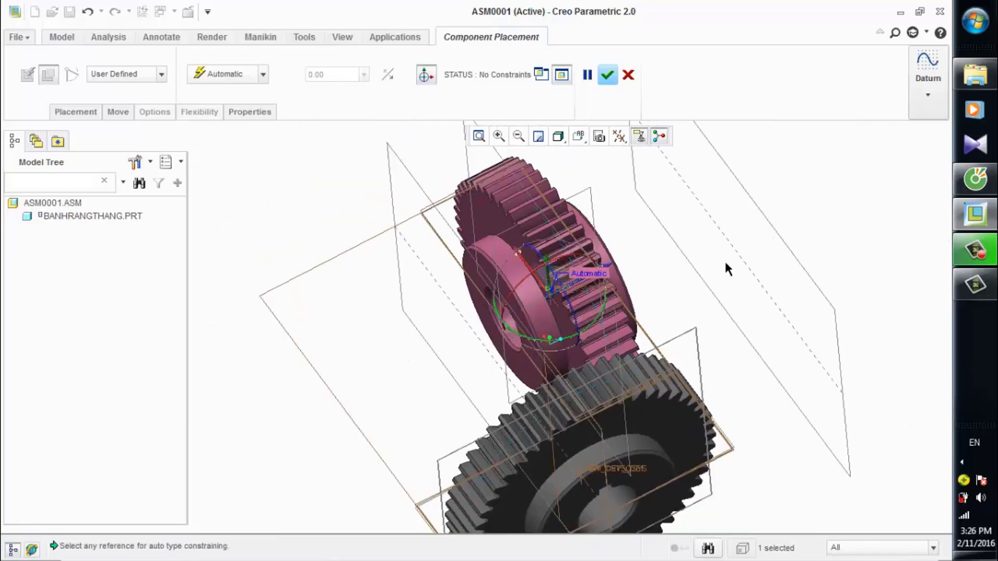
pyautogui.click(740, 261)
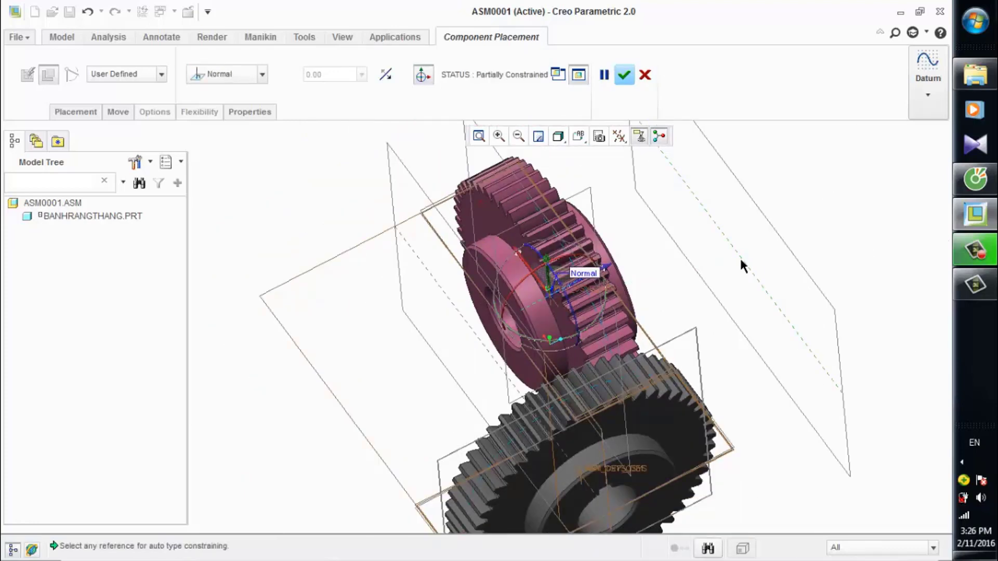
pyautogui.click(161, 75)
pyautogui.click(208, 214)
pyautogui.click(92, 111)
pyautogui.rightClick(112, 170)
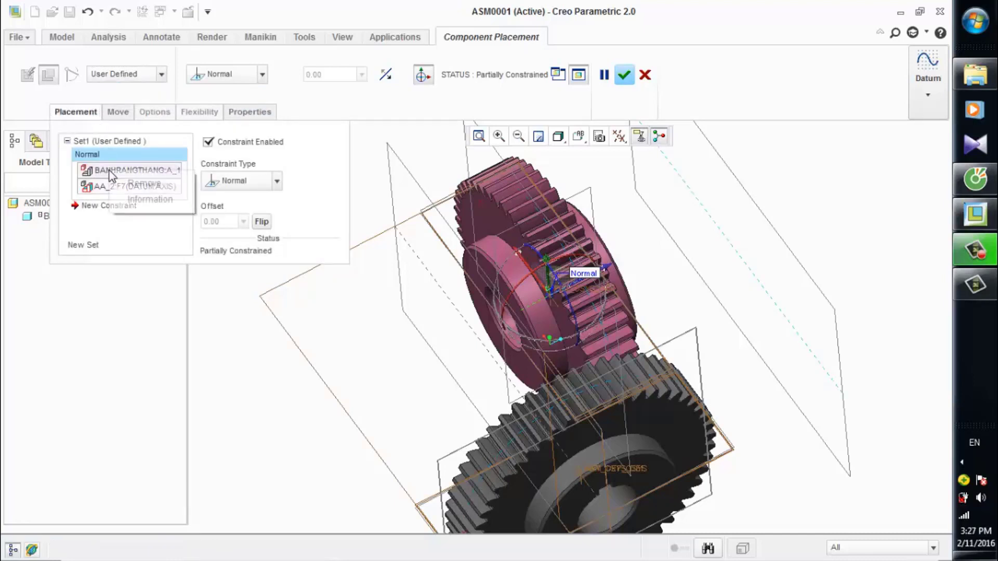
pyautogui.click(119, 184)
pyautogui.rightClick(119, 186)
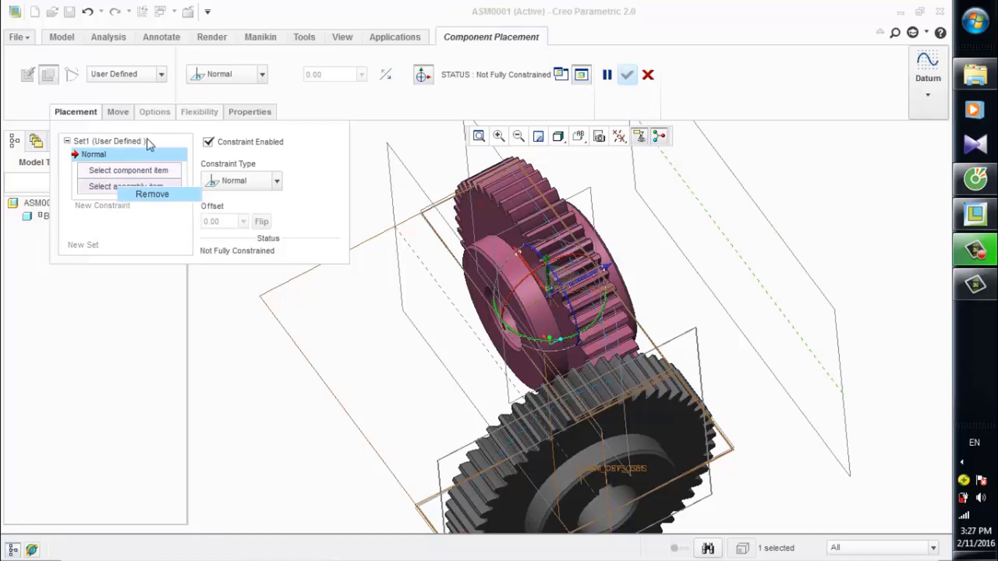
pyautogui.click(149, 192)
# - Set the second gear's connection type to Pin and move the gear away from the first one
pyautogui.click(167, 74)
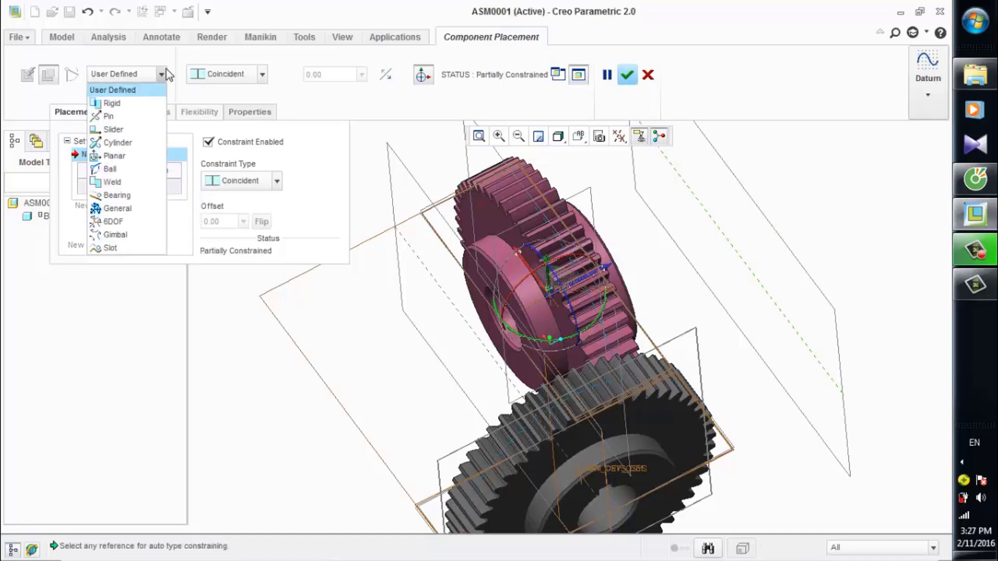
pyautogui.click(119, 114)
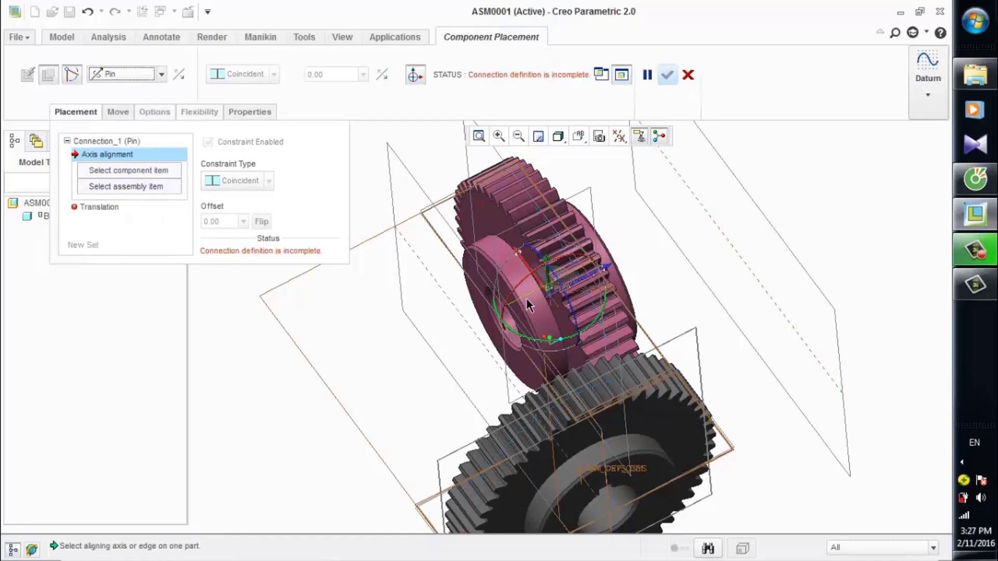
pyautogui.scroll(-2, 523, 310)
pyautogui.scroll(2, 520, 312)
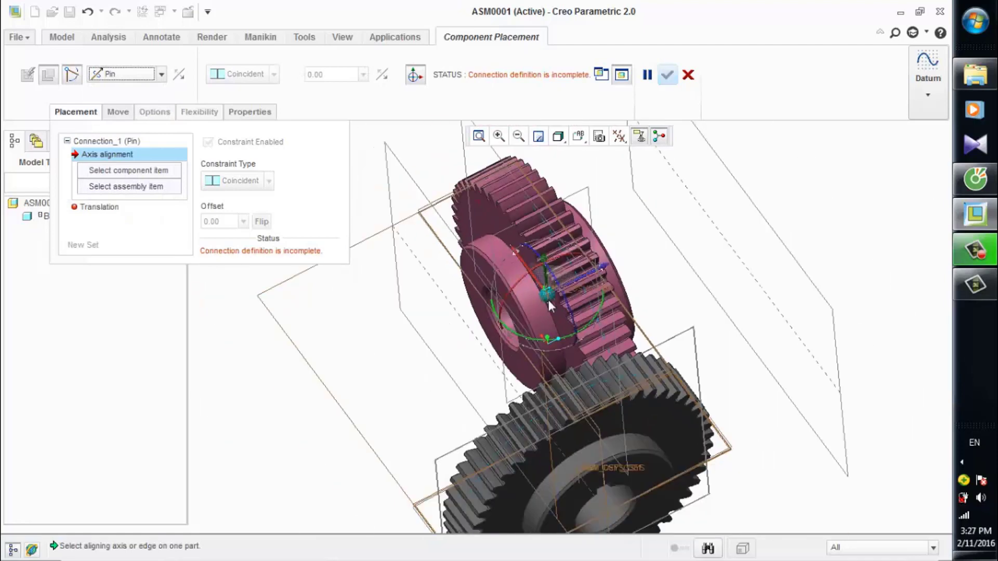
pyautogui.moveTo(554, 303); pyautogui.dragTo(820, 241)
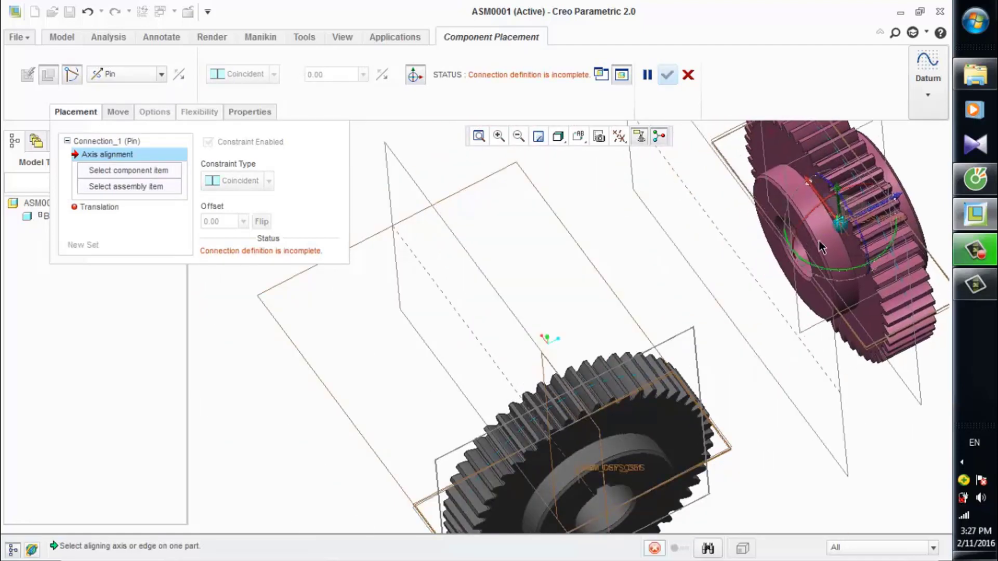
# - Align the second gear's centre axis with the datum axis on the offset plane
pyautogui.click(817, 241)
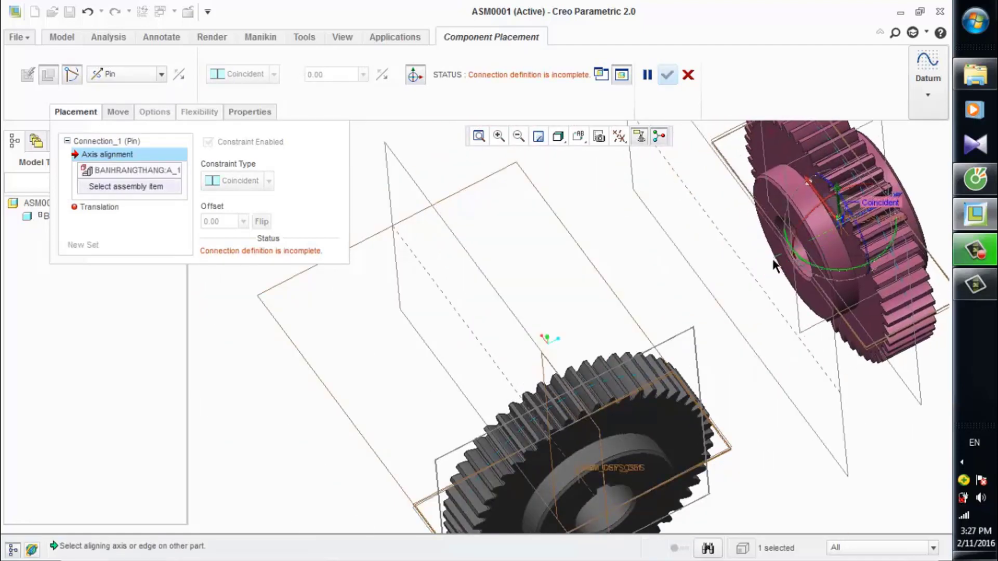
pyautogui.click(748, 271)
pyautogui.scroll(2, 623, 259)
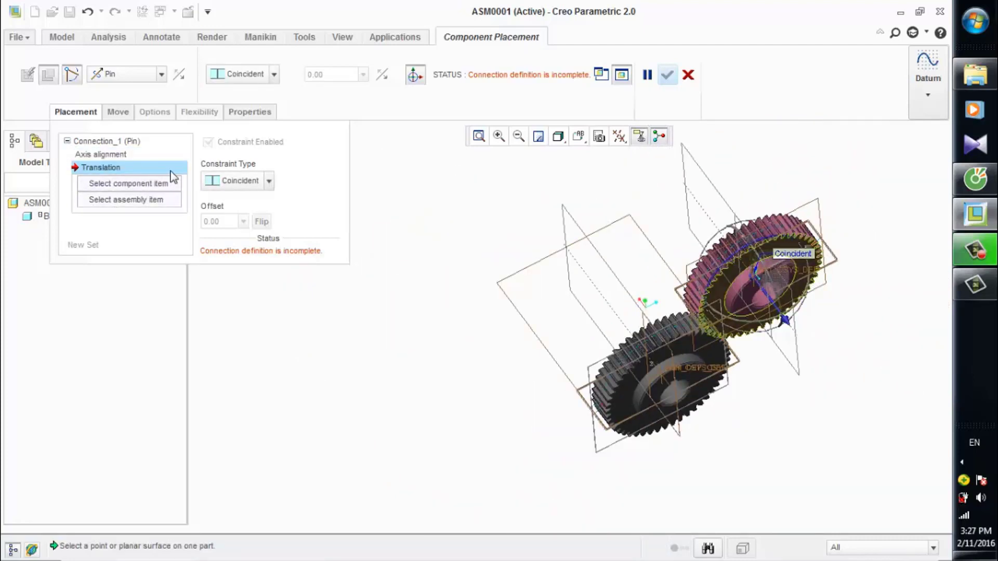
# - Define the second pin's translation by making the gear's FRONT plane coincident with ASM_RIGHT, and accept the placement
pyautogui.click(811, 205)
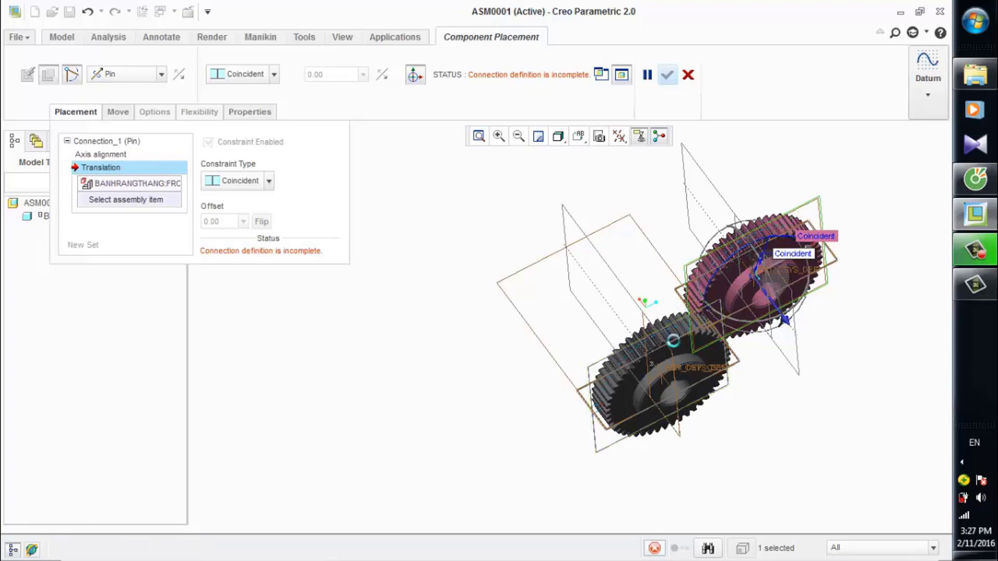
pyautogui.click(669, 310)
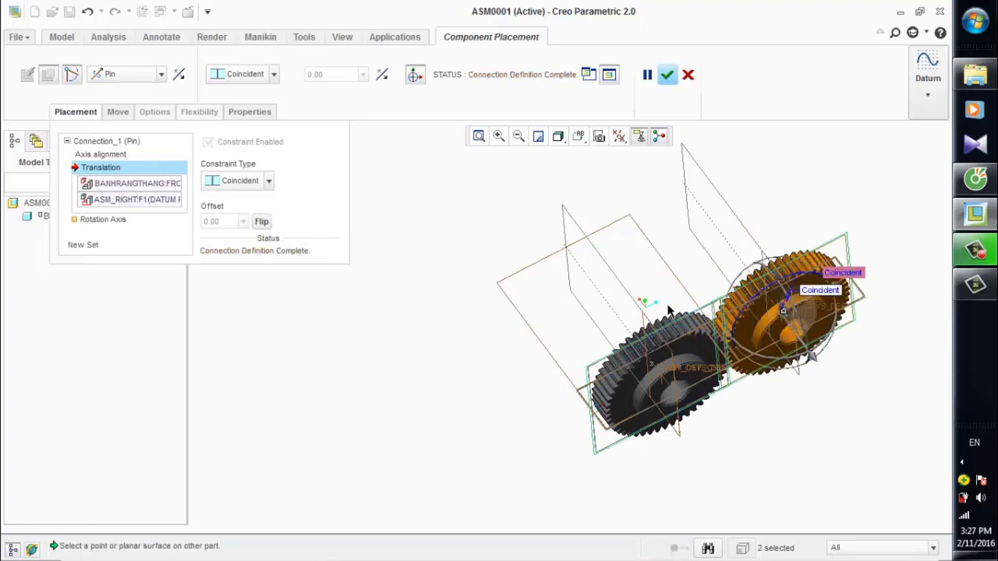
pyautogui.click(667, 74)
# - Orient the assembly to the saved LEFT view so that both gears are seen face-on
pyautogui.scroll(-3, 860, 305)
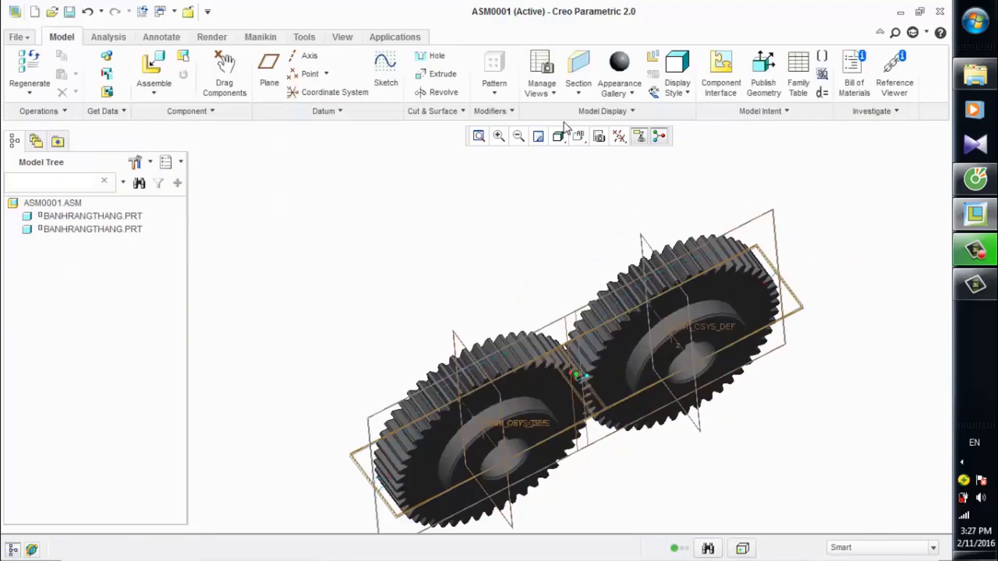
pyautogui.click(579, 136)
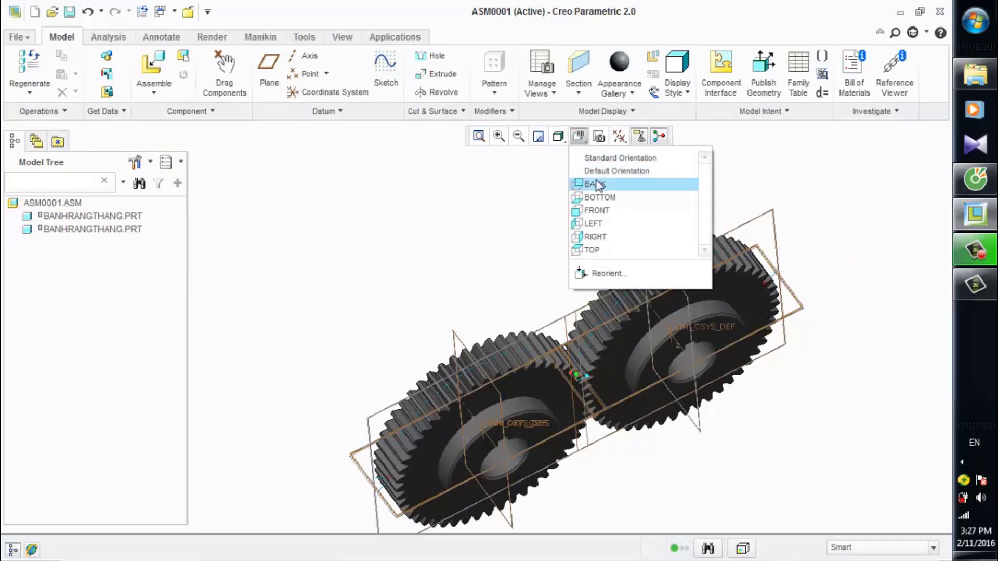
pyautogui.click(596, 210)
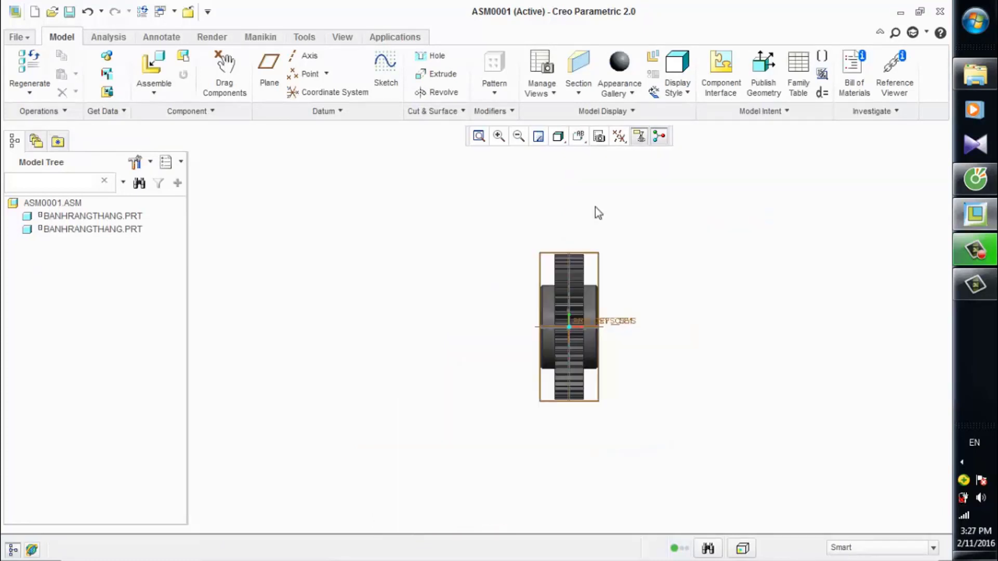
pyautogui.click(580, 143)
pyautogui.click(587, 223)
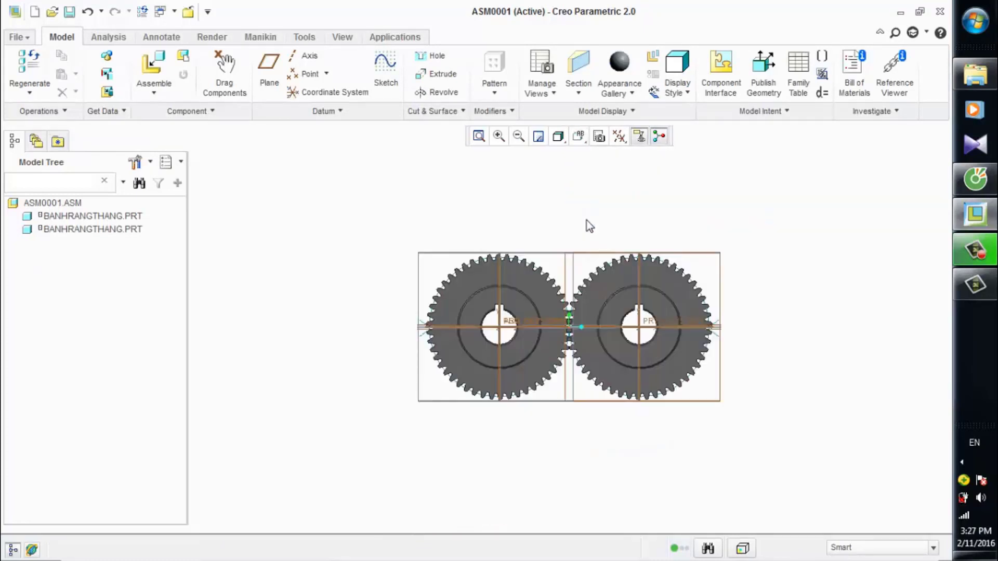
pyautogui.scroll(-4, 592, 322)
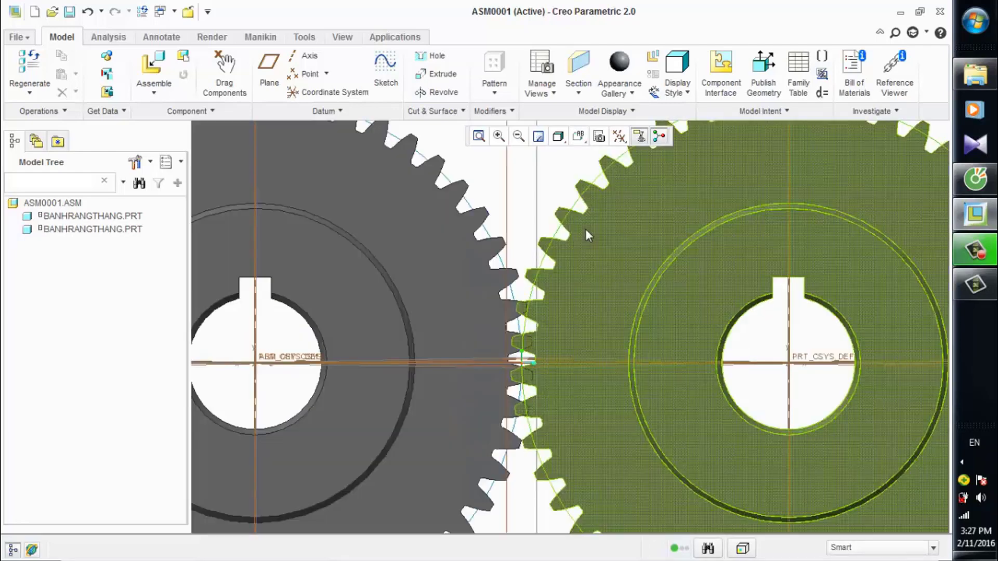
pyautogui.scroll(3, 585, 228)
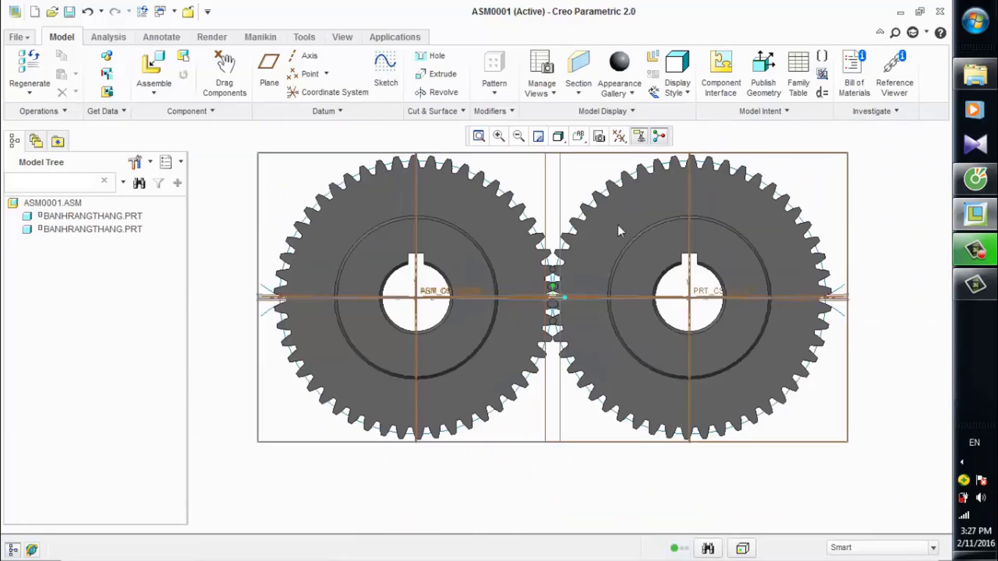
# - Rotate the second gear slightly about its pin with Drag Components to bring its teeth into the first gear's gaps
pyautogui.click(225, 83)
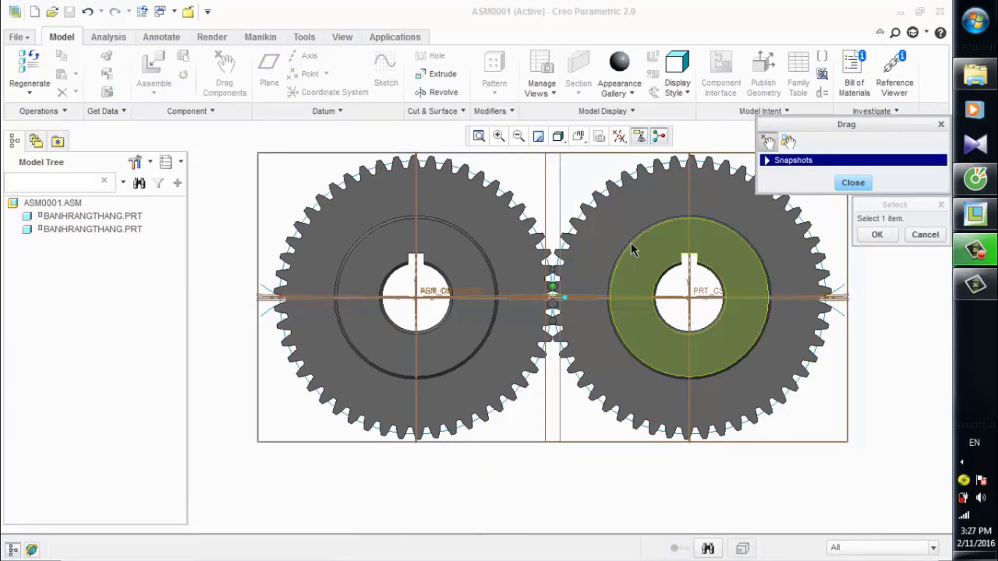
pyautogui.scroll(-2, 631, 243)
pyautogui.click(609, 235)
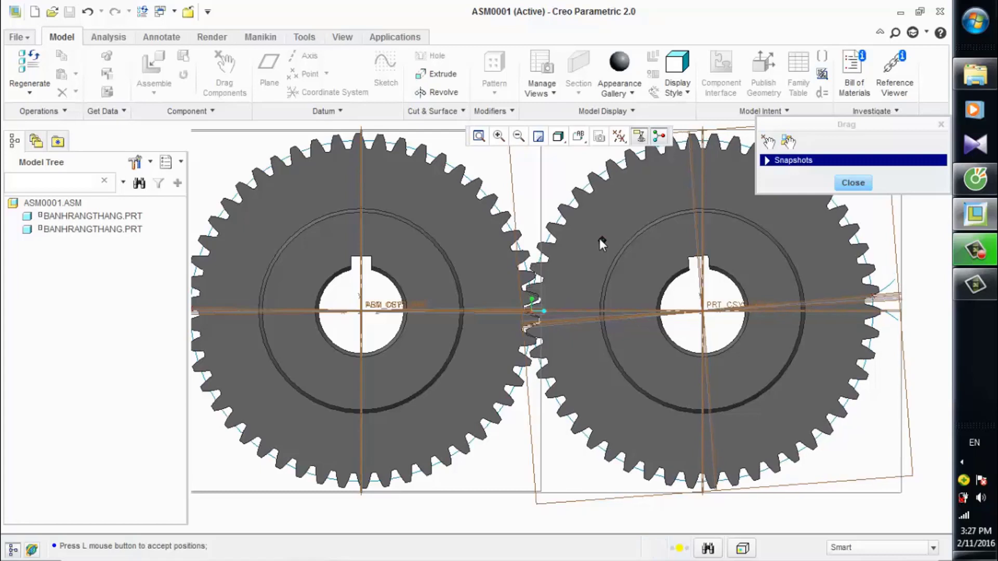
pyautogui.click(600, 239)
# - Hide all datum display, fine-tune the second gear's rotation until the teeth mesh without overlapping, and finish dragging
pyautogui.click(619, 137)
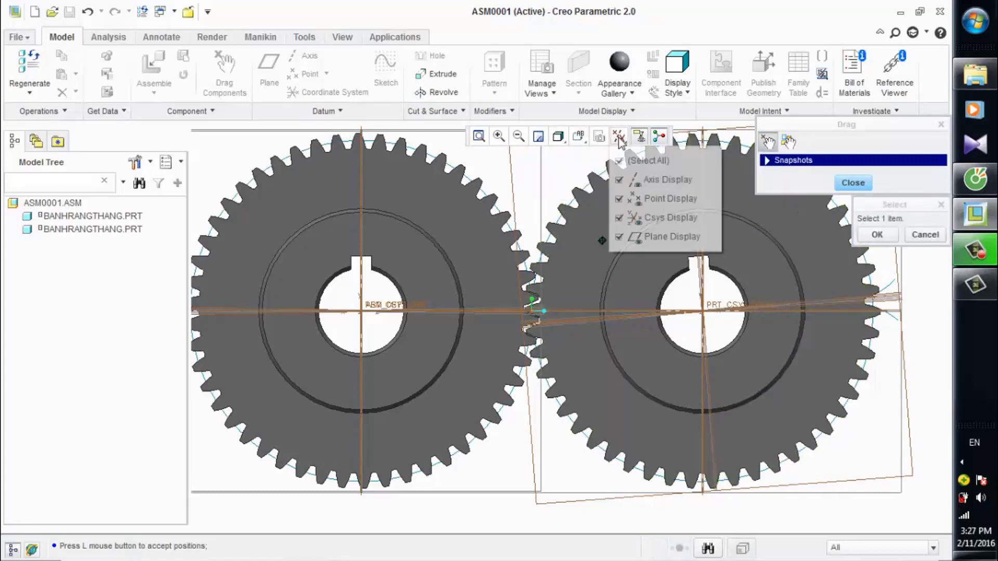
pyautogui.click(640, 161)
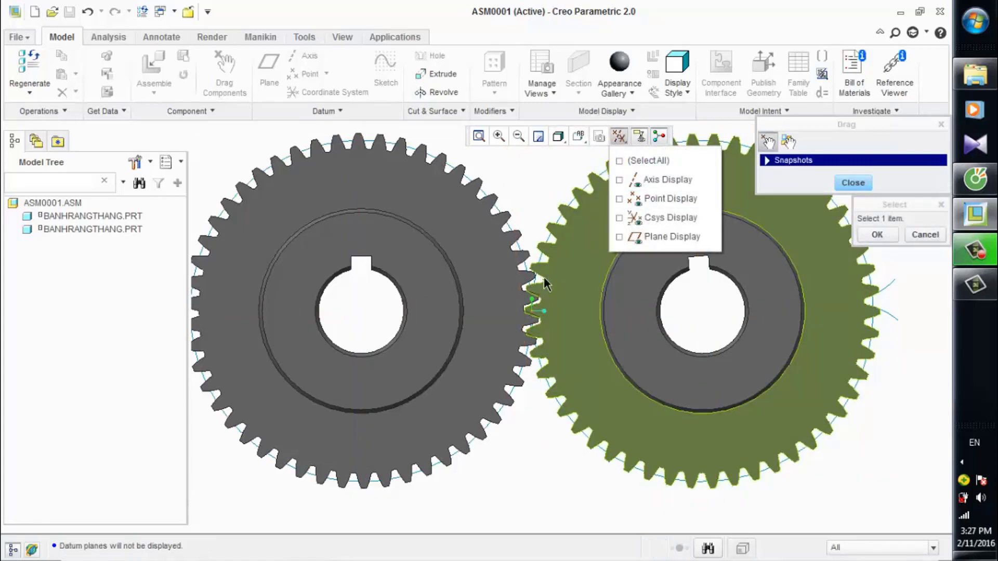
pyautogui.scroll(6, 540, 281)
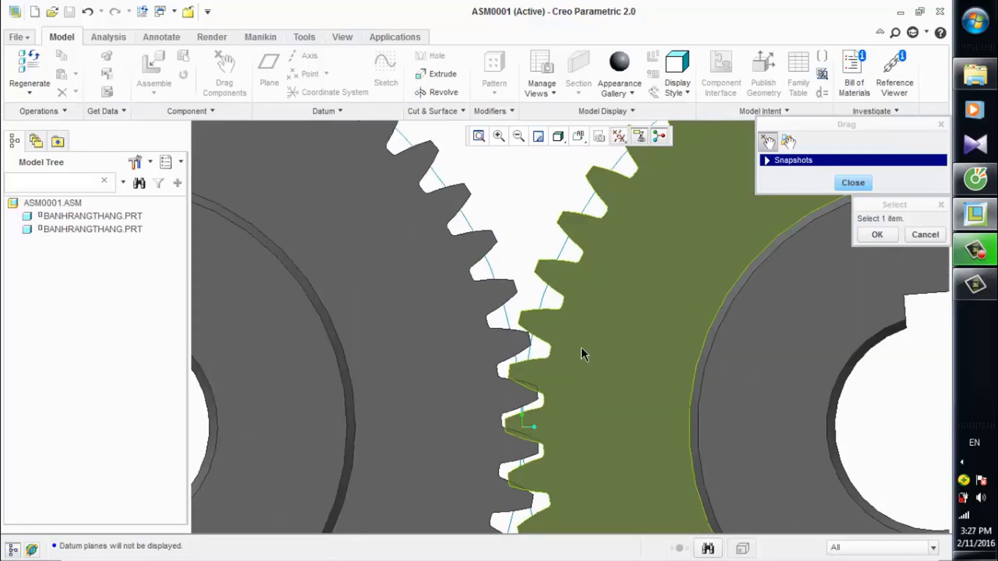
pyautogui.click(581, 347)
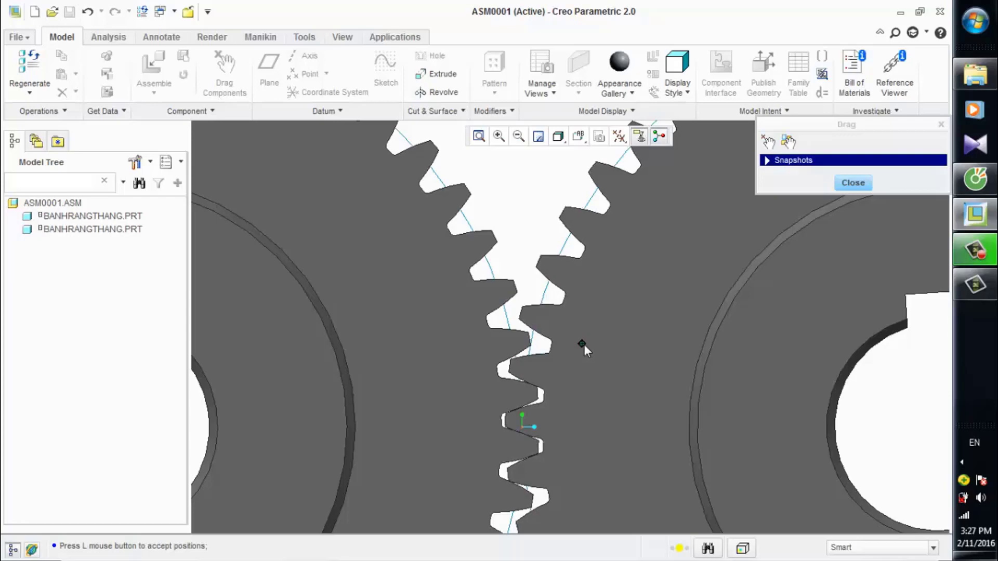
pyautogui.click(585, 344)
pyautogui.scroll(-6, 519, 221)
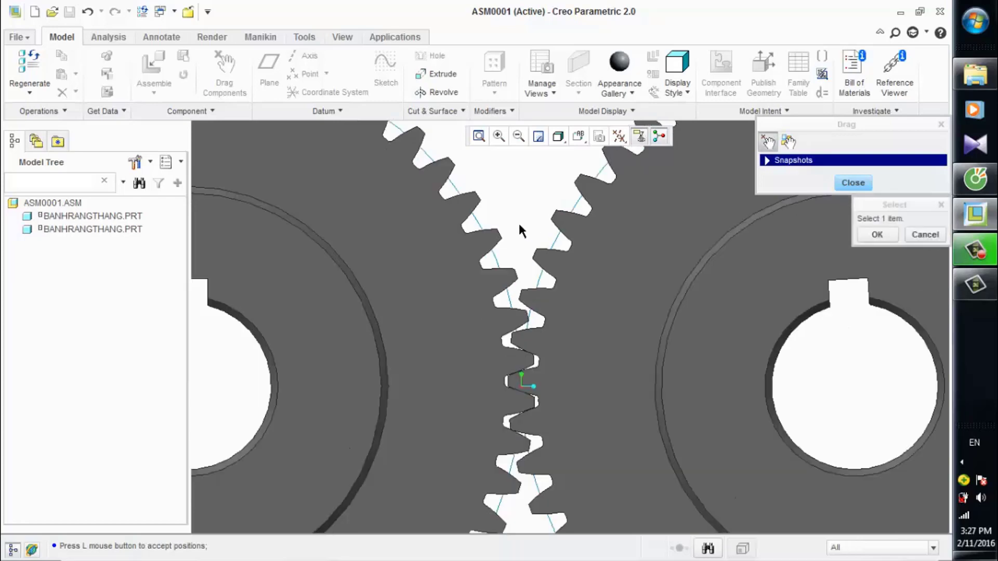
pyautogui.scroll(6, 520, 321)
pyautogui.scroll(3, 519, 321)
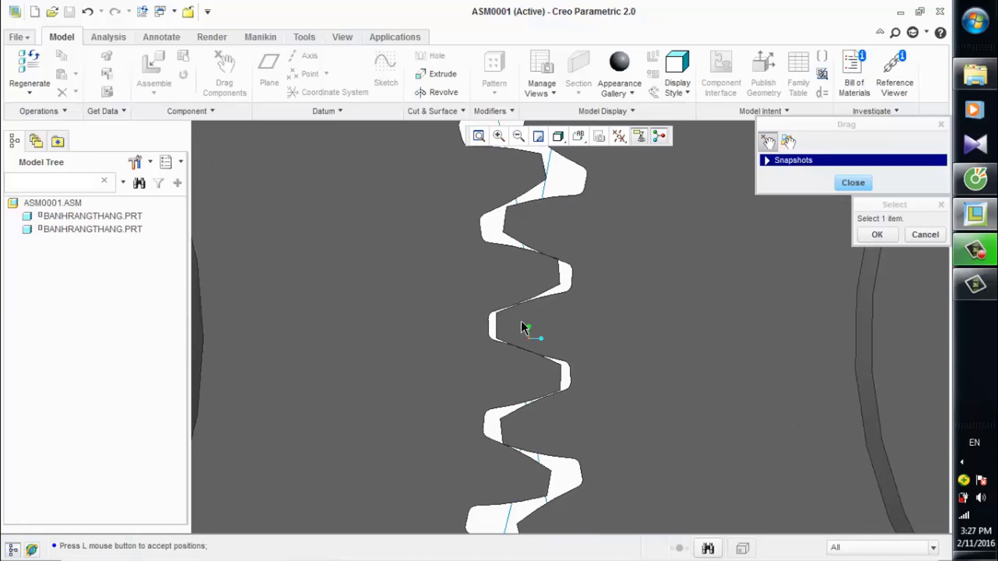
pyautogui.scroll(-9, 522, 327)
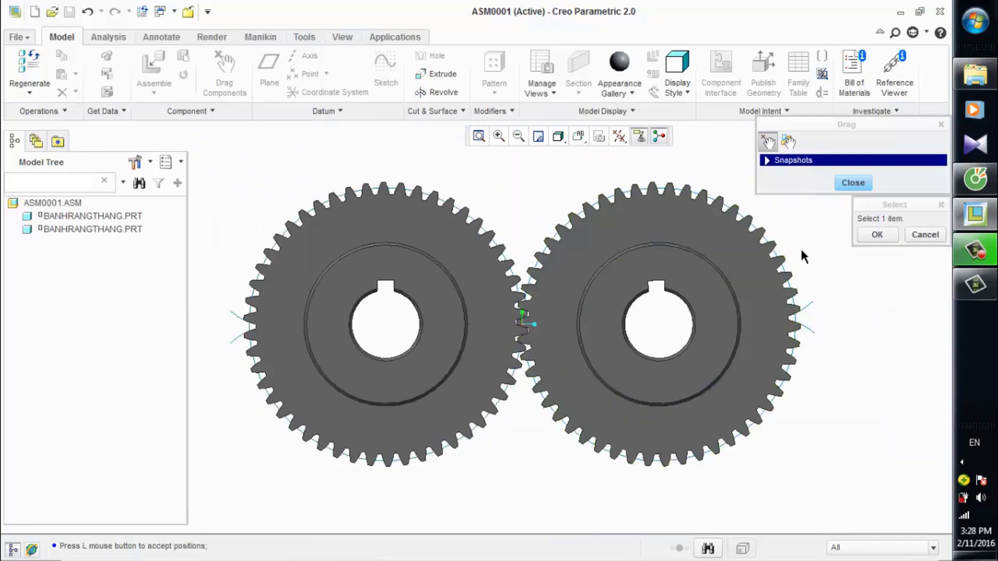
pyautogui.click(877, 234)
pyautogui.click(853, 183)
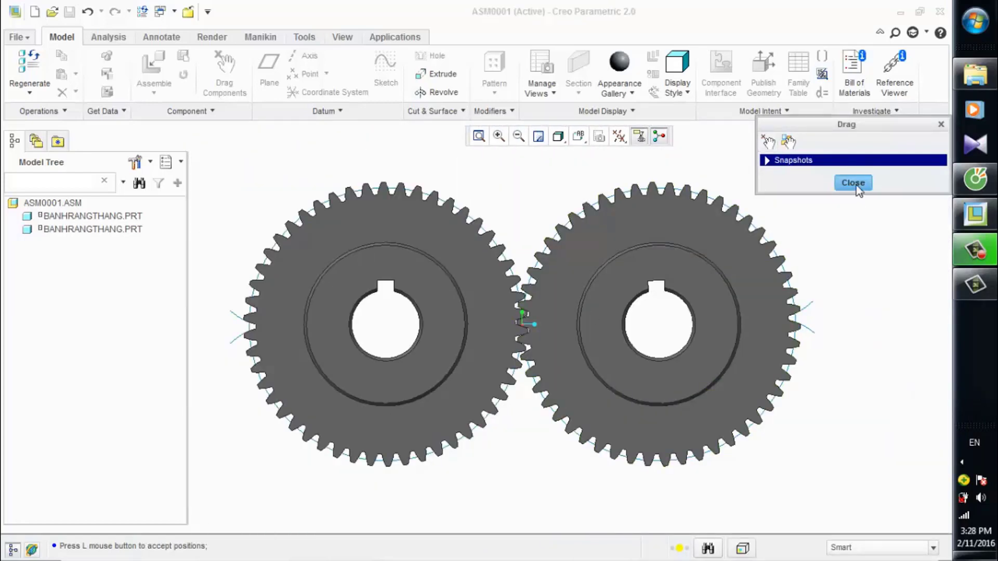
# - Switch the assembly to the Mechanism application with both gears shown at an angle
pyautogui.scroll(-3, 769, 204)
pyautogui.moveTo(776, 224)
pyautogui.mouseDown(button='middle')
pyautogui.moveTo(759, 278)
pyautogui.moveTo(796, 232)
pyautogui.moveTo(763, 197)
pyautogui.moveTo(821, 207)
pyautogui.moveTo(831, 179)
pyautogui.mouseUp(button='middle')
pyautogui.scroll(-5, 760, 217)
pyautogui.scroll(2, 832, 180)
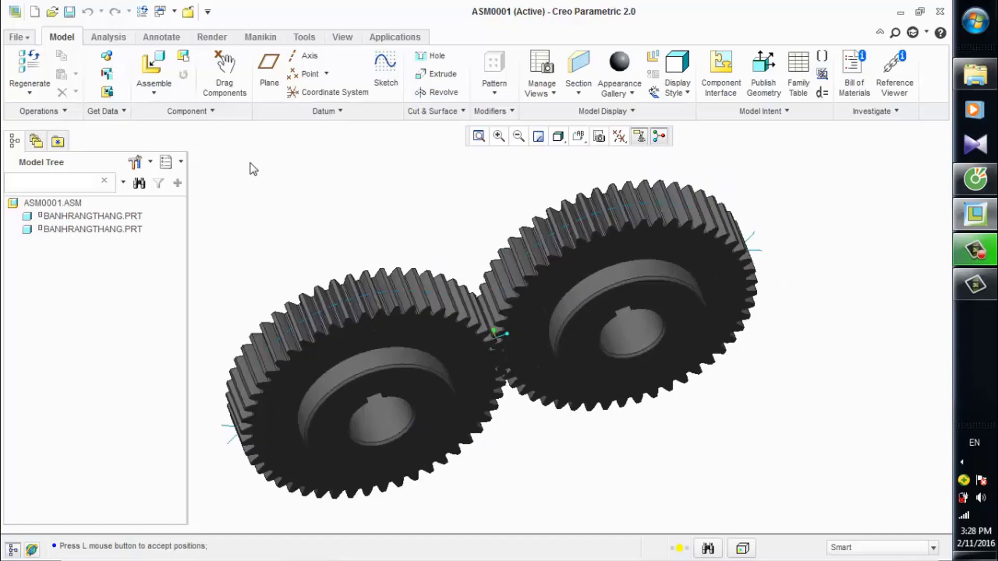
pyautogui.click(389, 37)
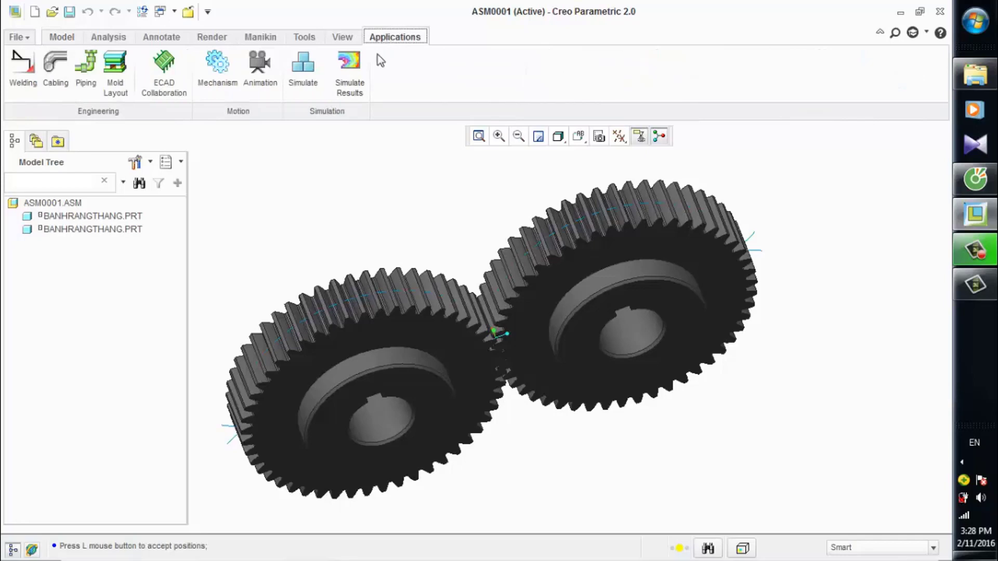
pyautogui.click(219, 78)
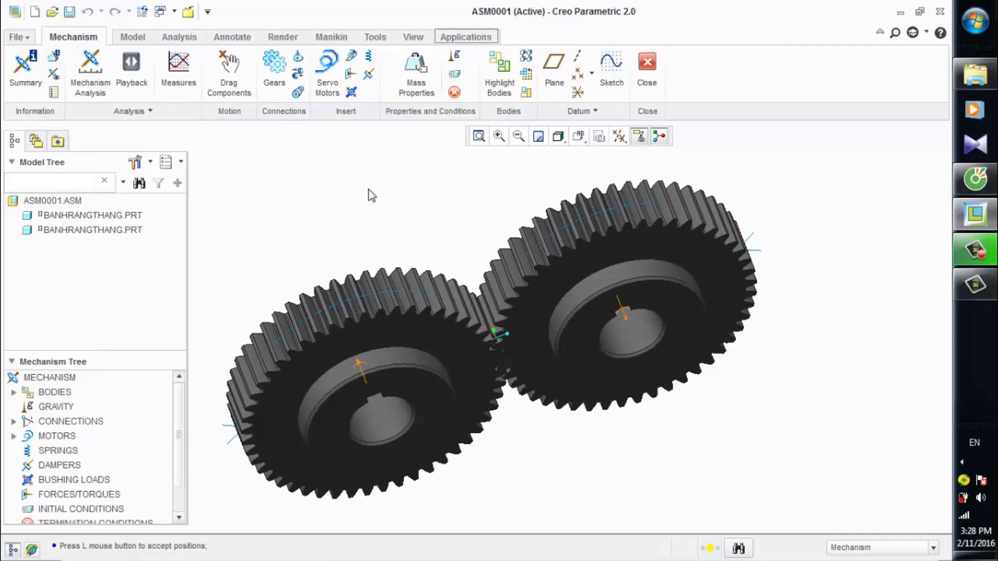
pyautogui.scroll(4, 369, 190)
pyautogui.scroll(-5, 400, 202)
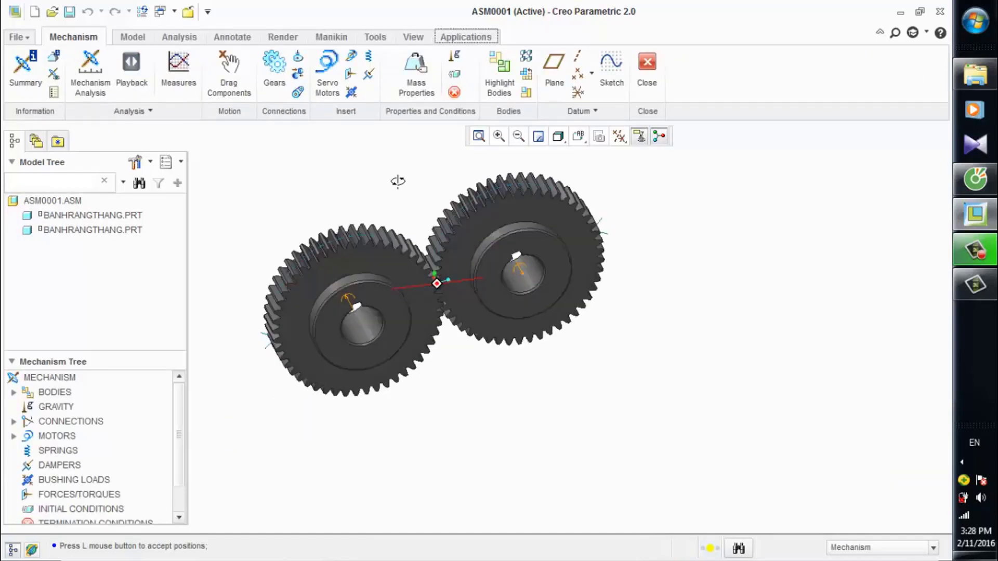
# - Start a gear pair definition using the first gear's pin axis as Gear1 motion axis, with a 200 mm pitch circle diameter
pyautogui.click(280, 80)
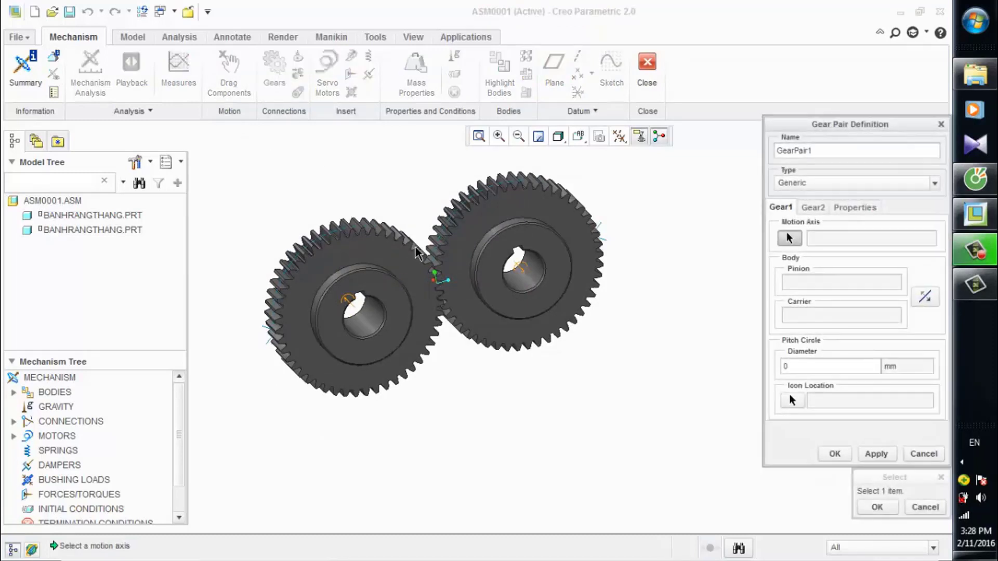
pyautogui.scroll(-2, 410, 275)
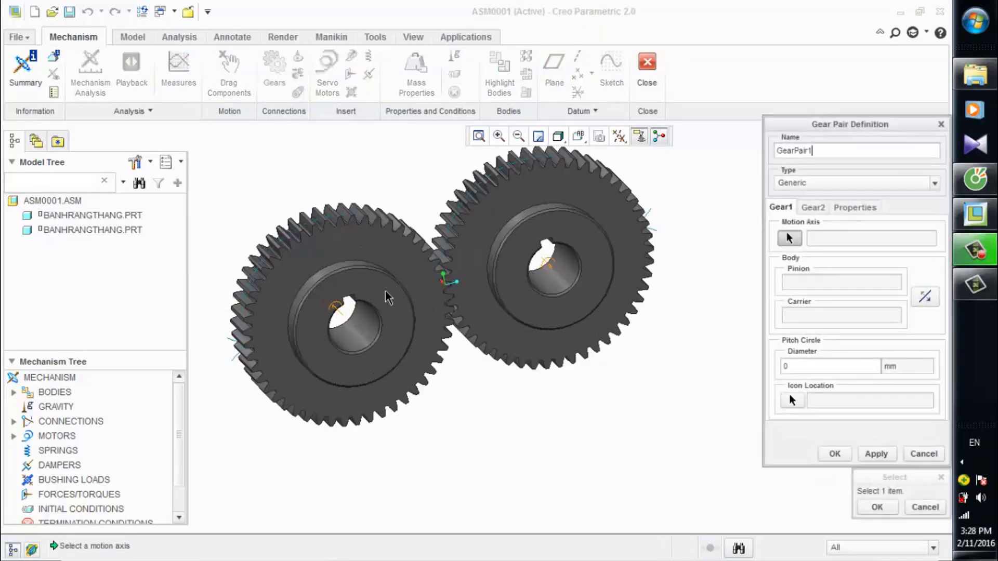
pyautogui.click(342, 319)
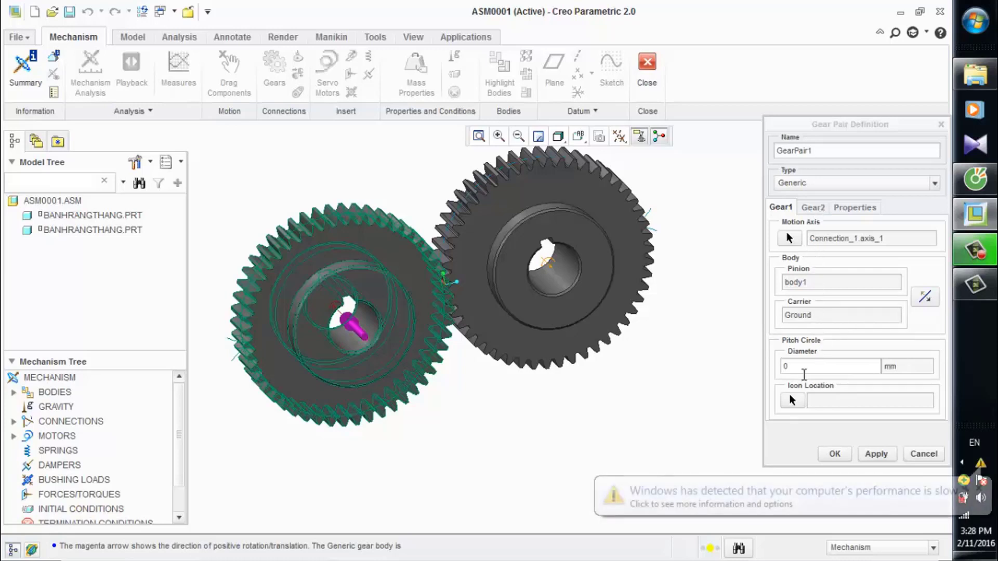
pyautogui.click(804, 375)
pyautogui.click(979, 489)
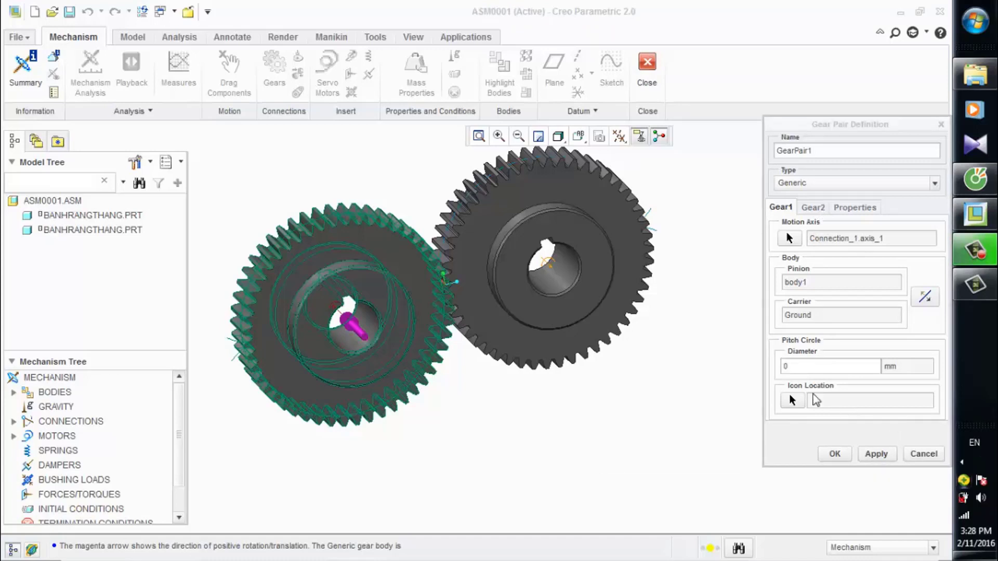
pyautogui.click(793, 370)
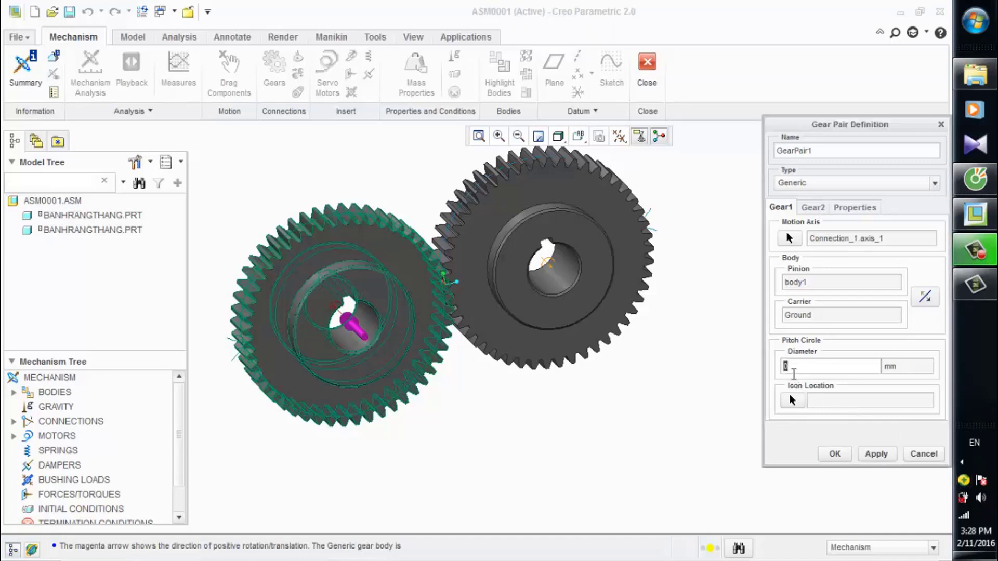
pyautogui.write('200')
# - Define Gear2 with the second gear's pin axis as motion axis and a 200 mm pitch circle diameter
pyautogui.click(814, 208)
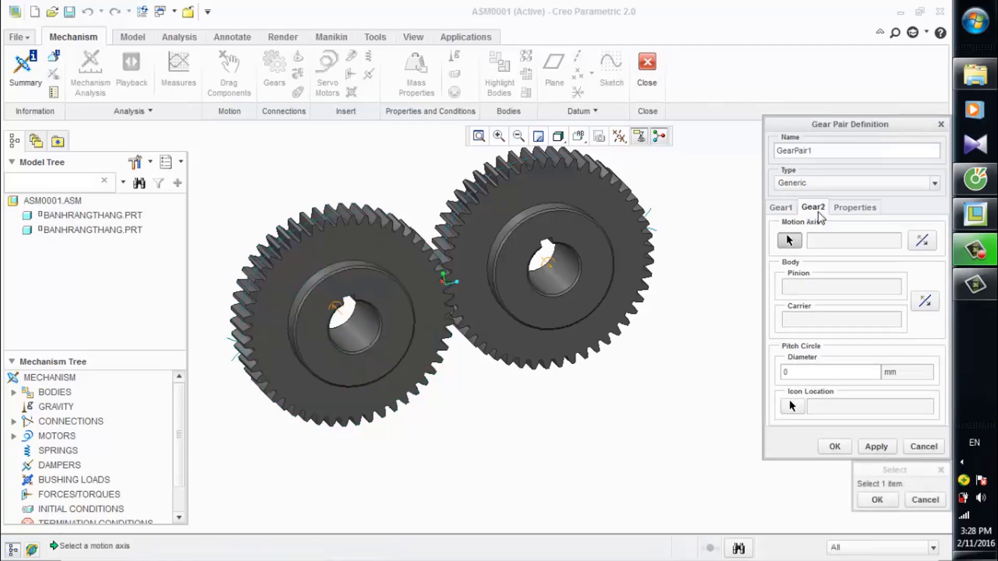
pyautogui.click(544, 266)
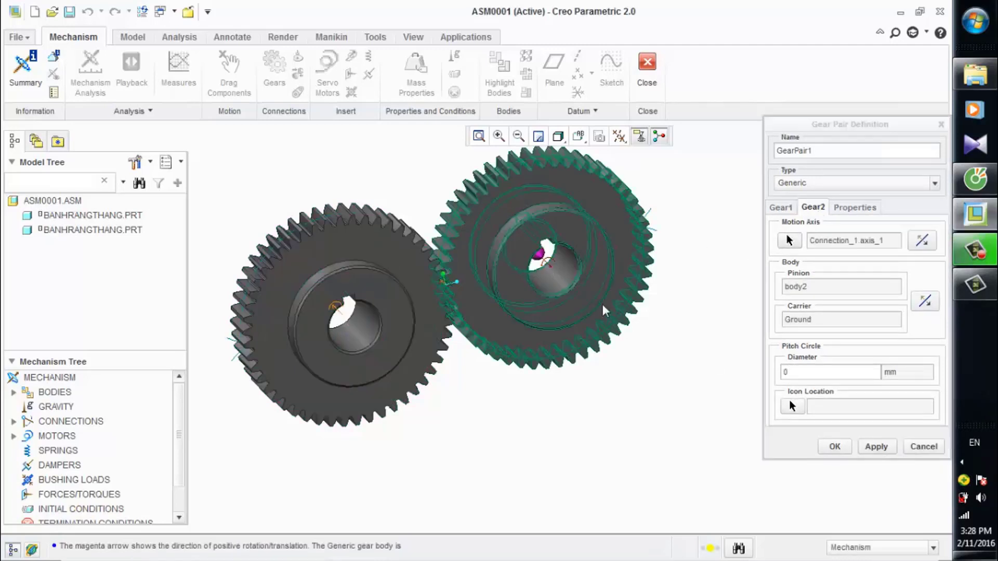
pyautogui.doubleClick(814, 378)
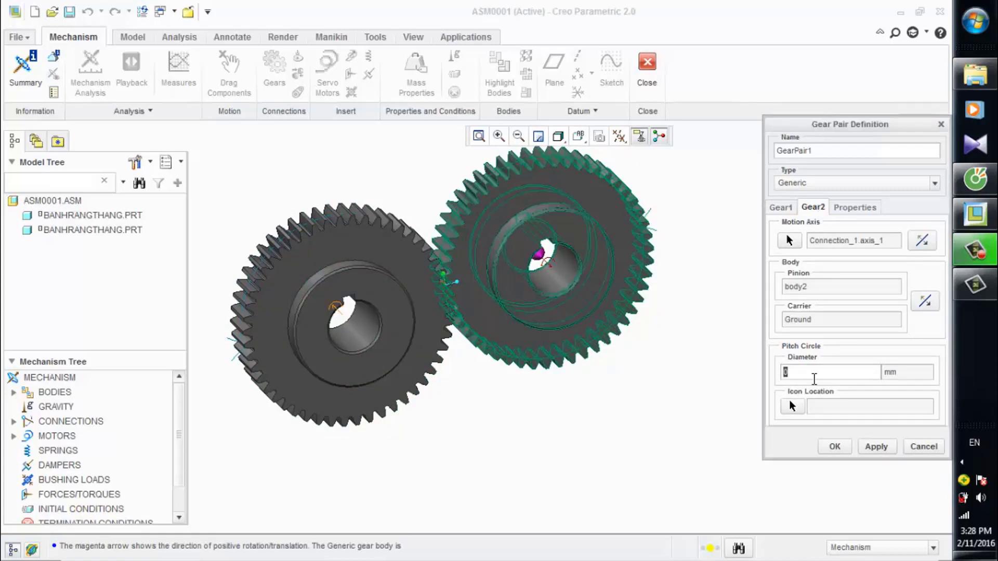
pyautogui.write('200')
# - Keep the gear ratio based on Pitch Circle Diameter and accept the gear pair definition
pyautogui.click(853, 209)
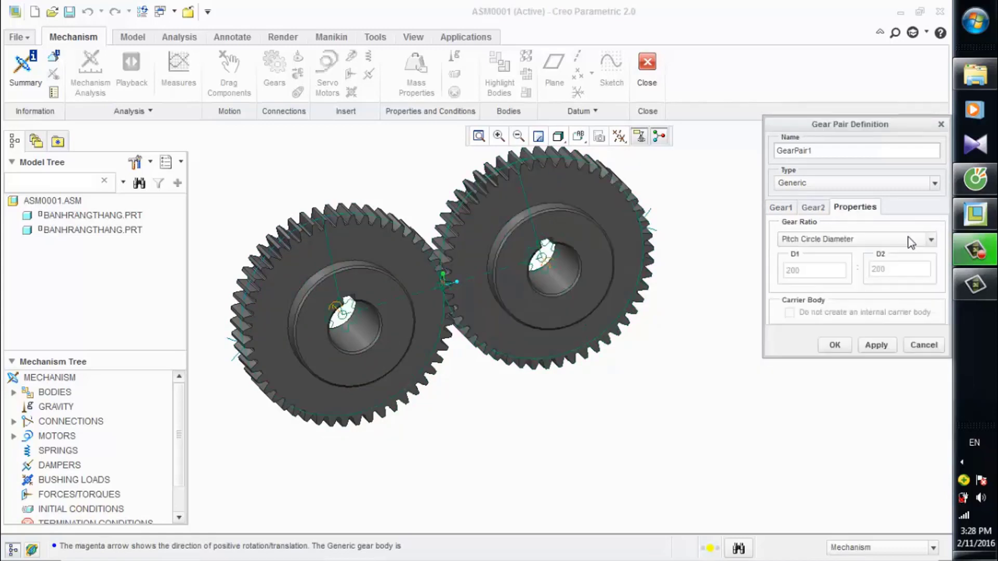
pyautogui.click(930, 241)
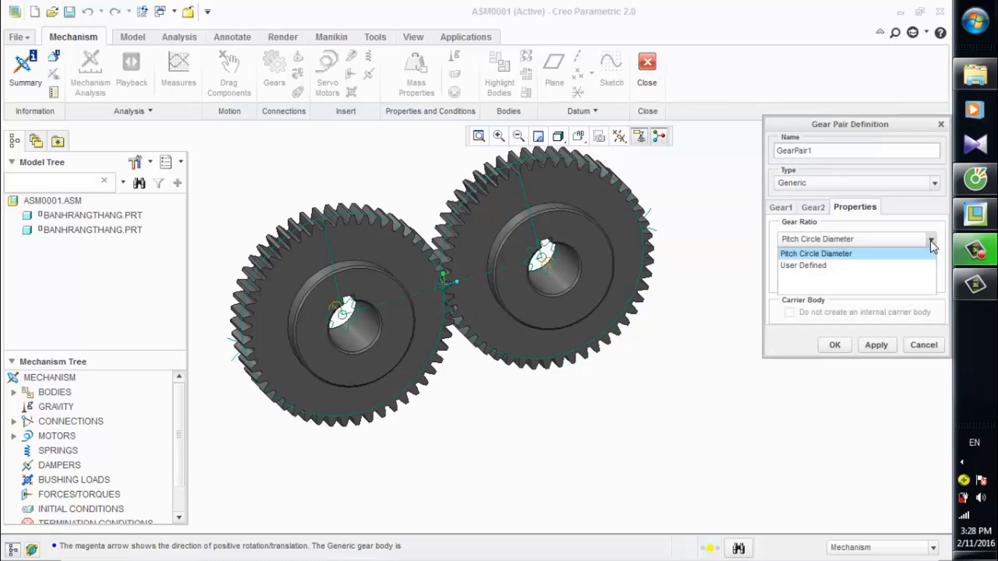
pyautogui.click(893, 253)
pyautogui.click(725, 388)
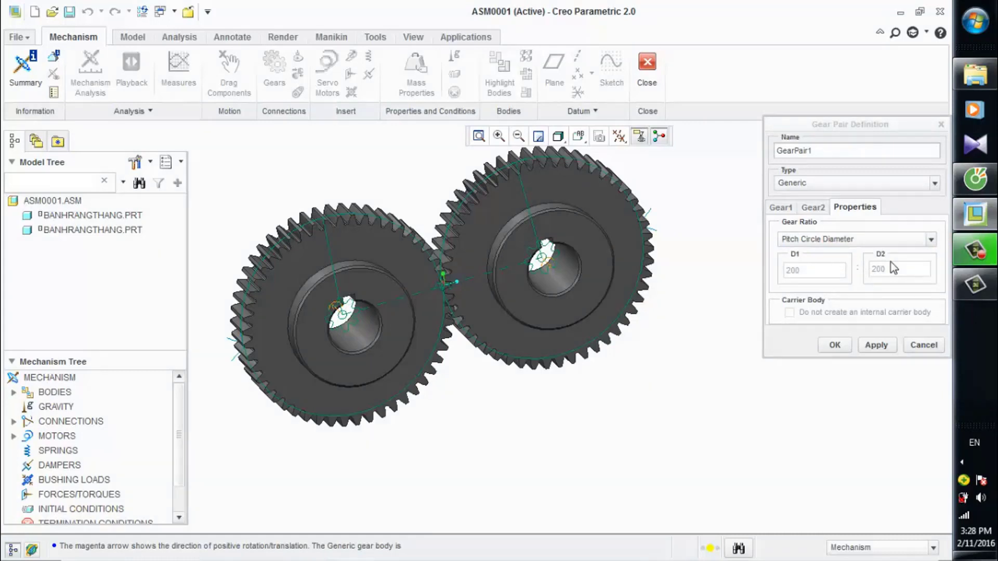
pyautogui.click(862, 348)
pyautogui.click(825, 347)
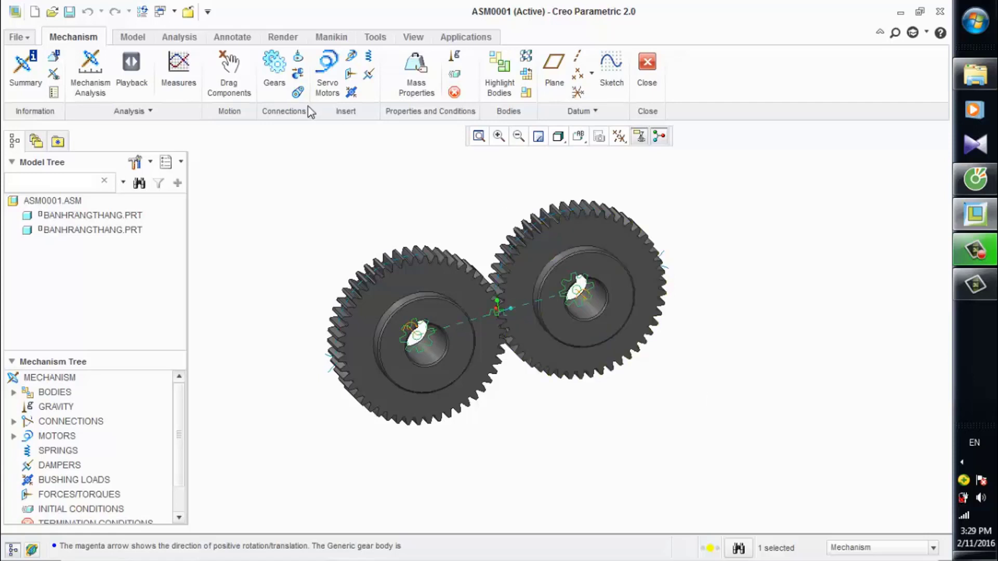
# - Start a servo motor definition with the second gear's pin axis as the driven motion axis
pyautogui.click(327, 81)
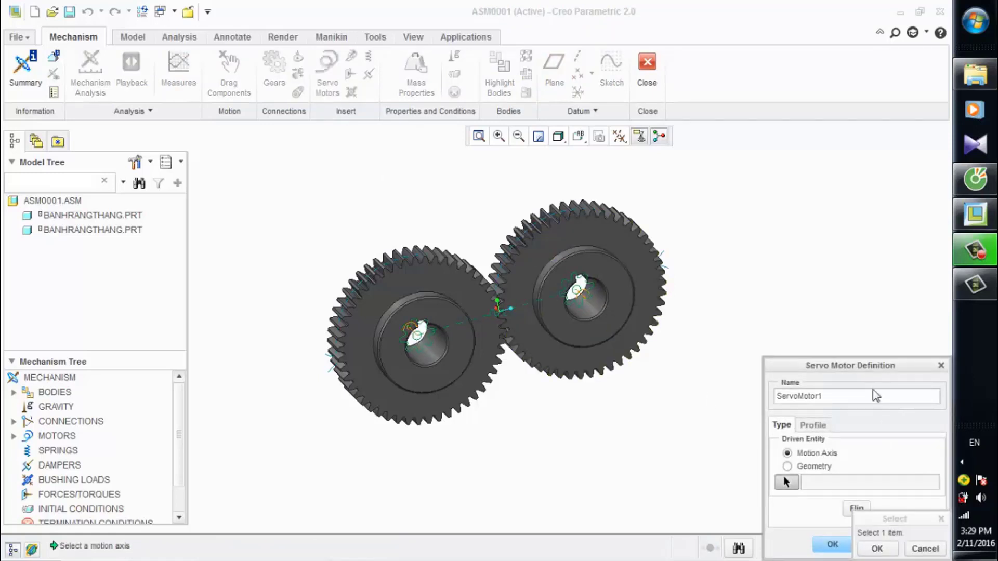
pyautogui.moveTo(874, 366); pyautogui.dragTo(839, 194)
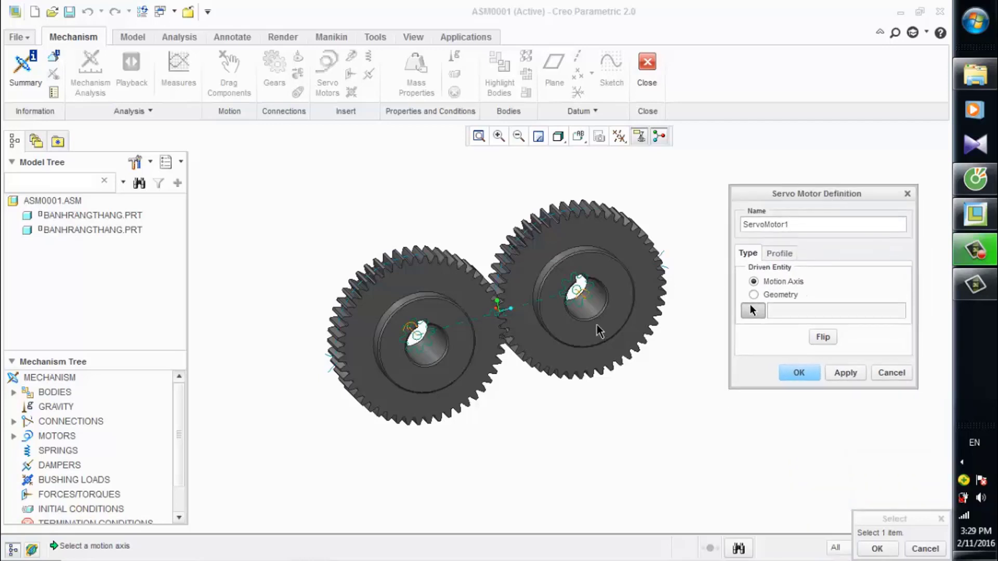
pyautogui.scroll(2, 597, 329)
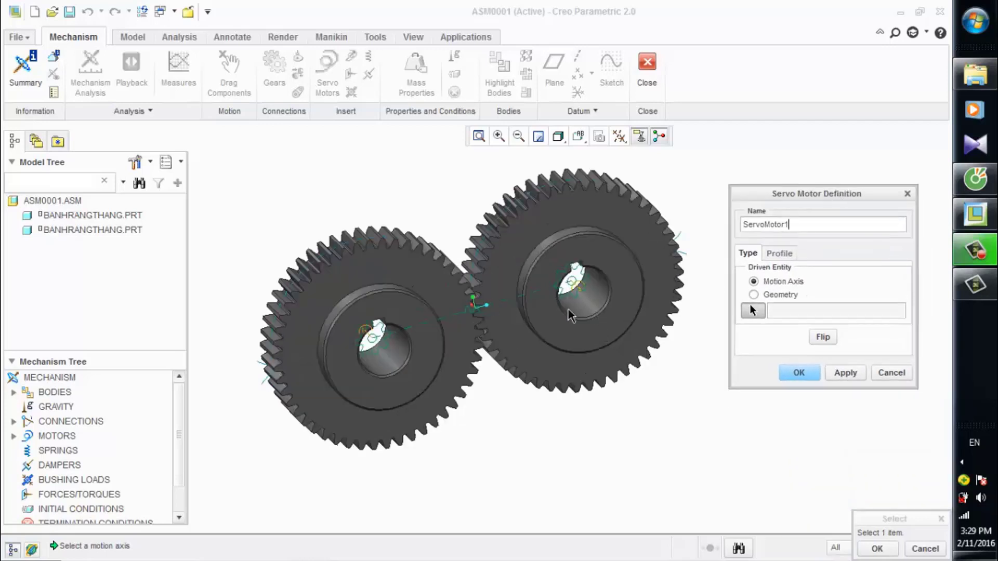
pyautogui.click(592, 296)
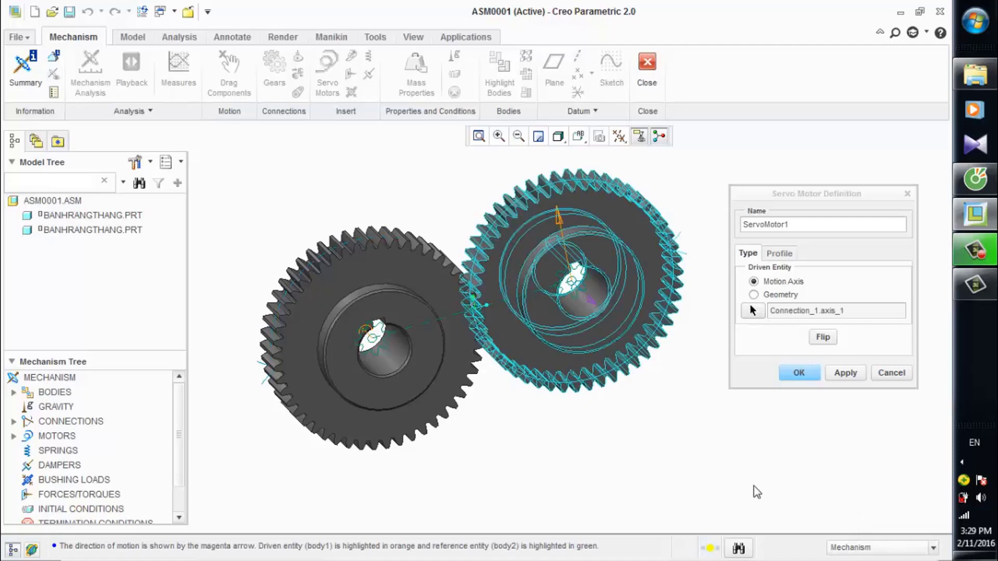
# - Set the servo motor profile to a constant velocity of 100 deg/sec and accept the motor definition
pyautogui.click(778, 254)
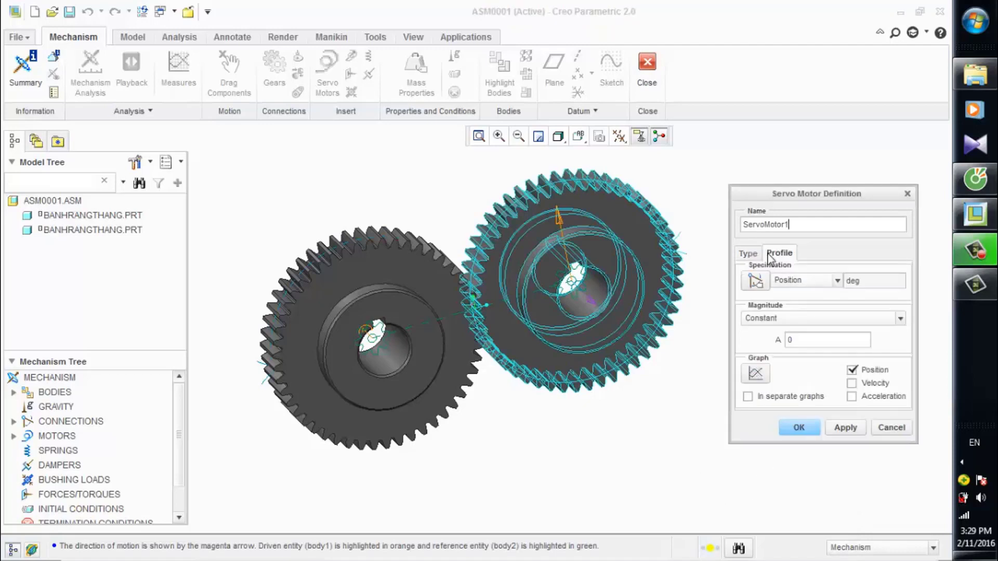
pyautogui.click(837, 281)
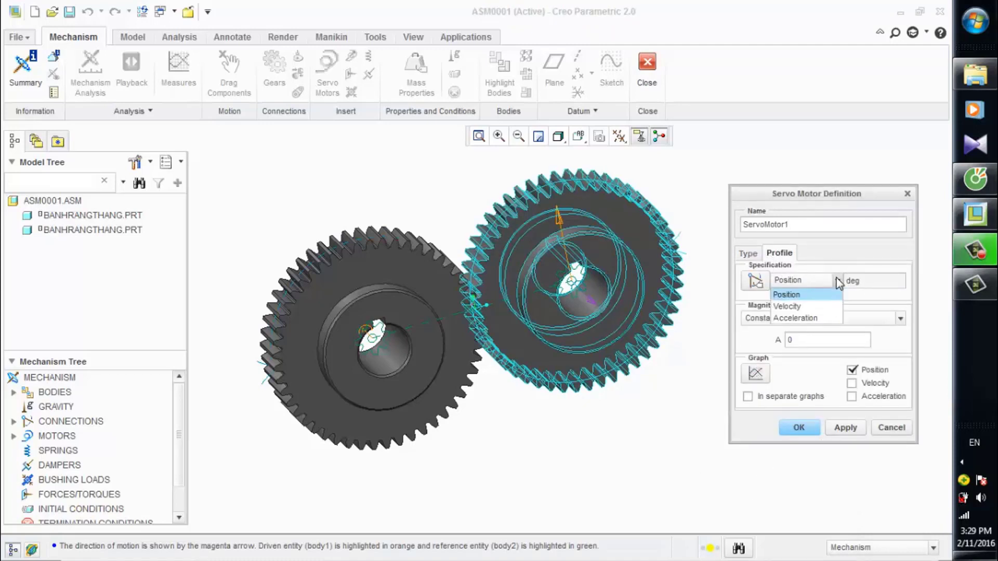
pyautogui.click(805, 306)
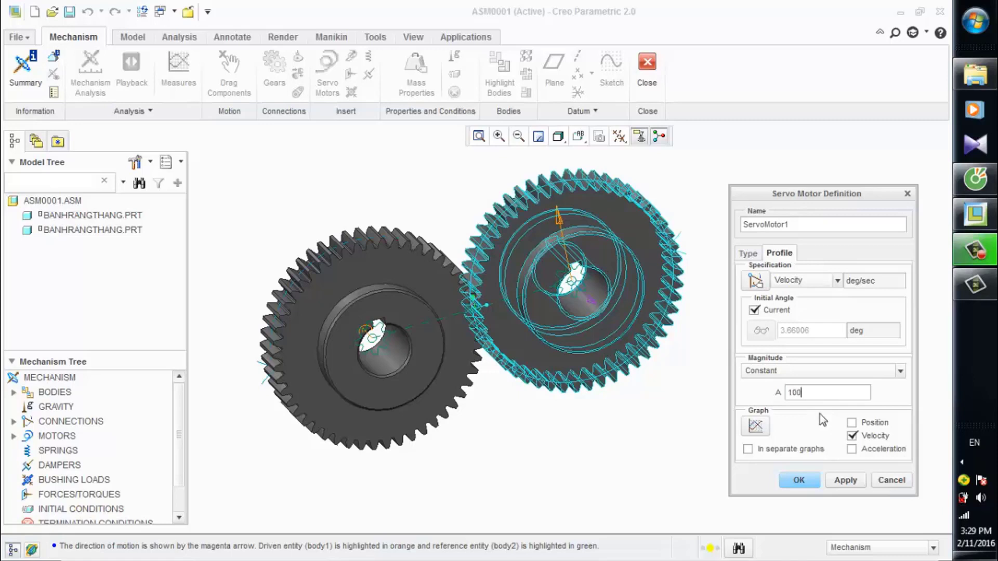
pyautogui.click(838, 485)
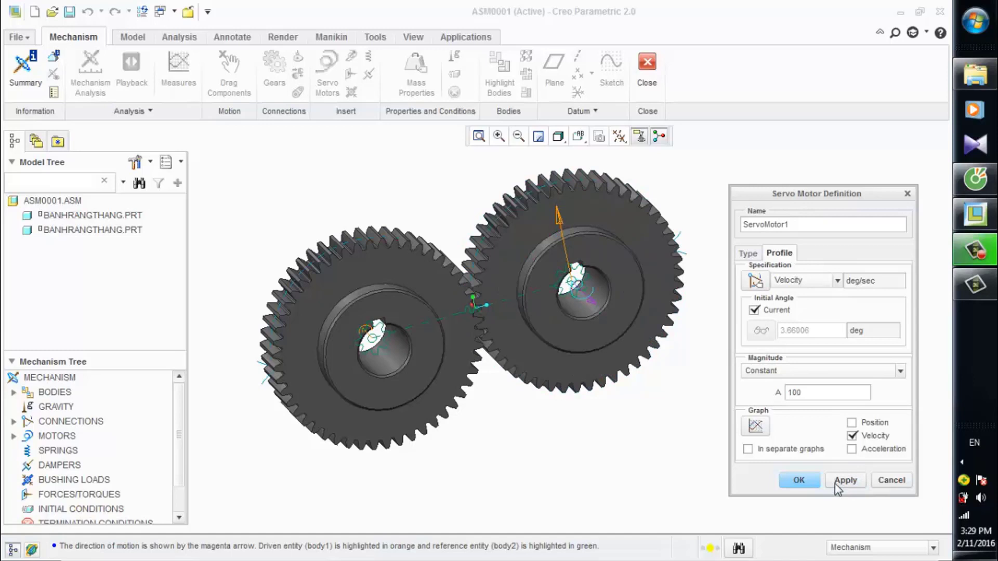
pyautogui.click(798, 482)
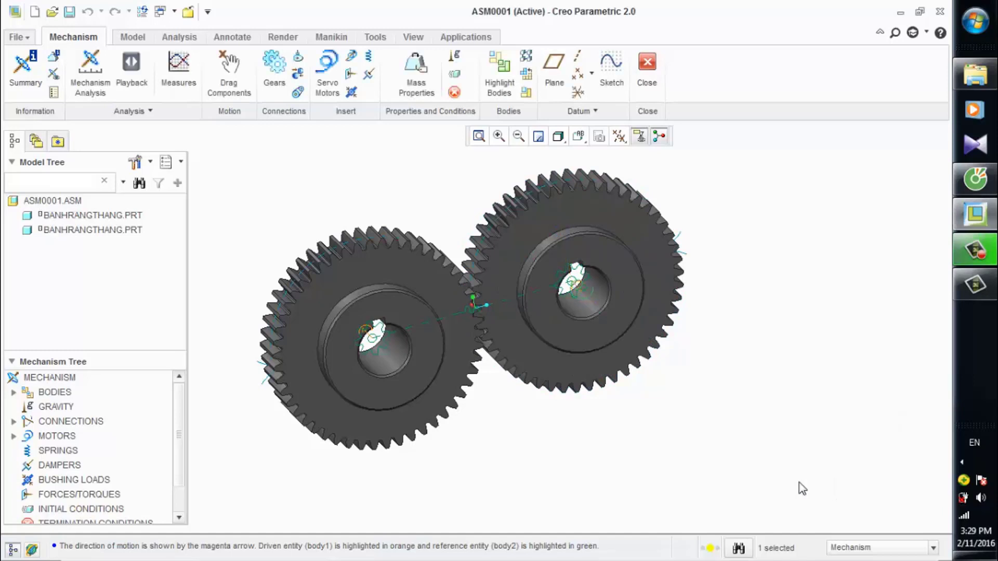
# - Create a Kinematic mechanism analysis with an end time of 20
pyautogui.scroll(2, 757, 370)
pyautogui.scroll(-2, 740, 330)
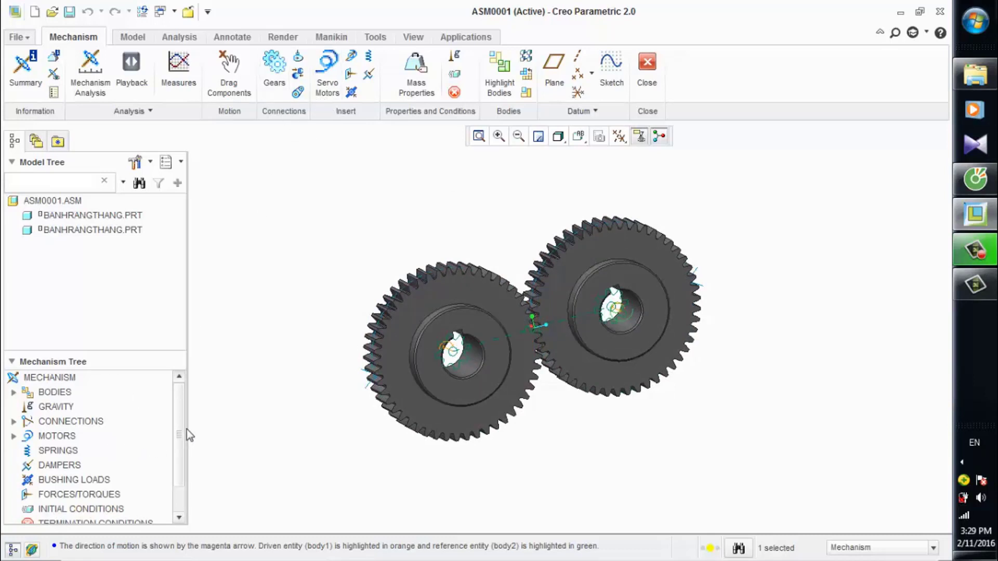
pyautogui.scroll(-1, 182, 462)
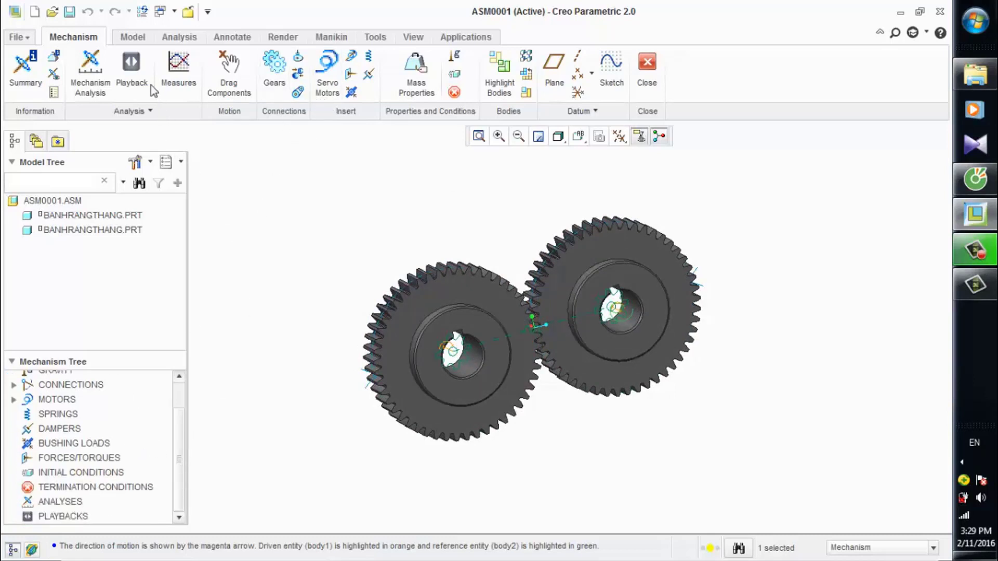
pyautogui.click(93, 75)
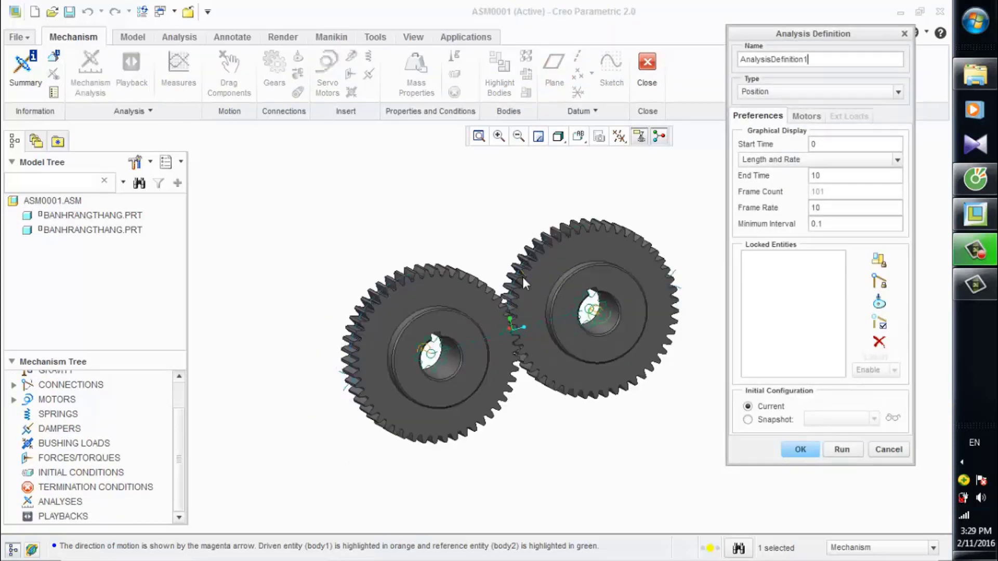
pyautogui.click(899, 94)
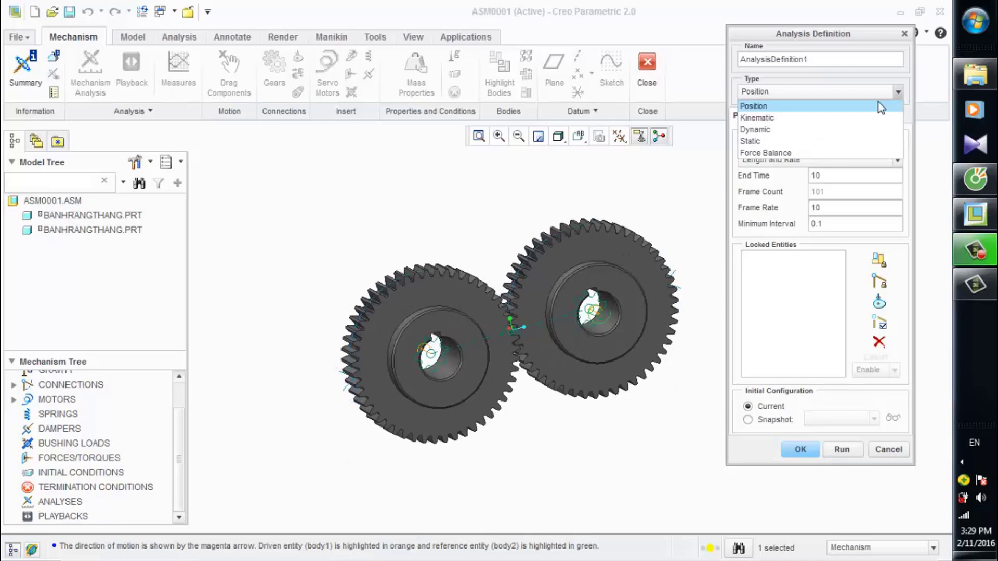
pyautogui.click(834, 119)
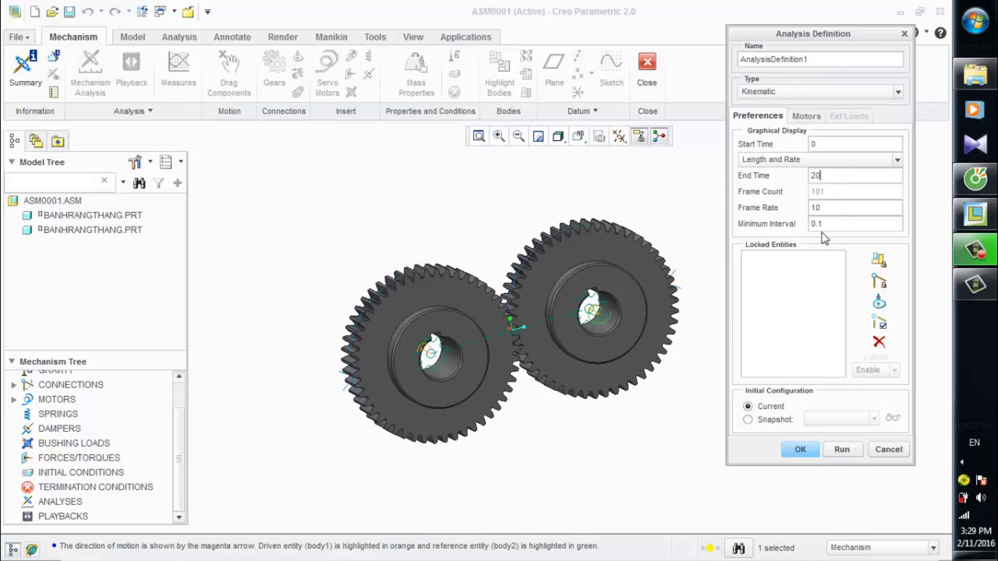
pyautogui.scroll(-1, 588, 364)
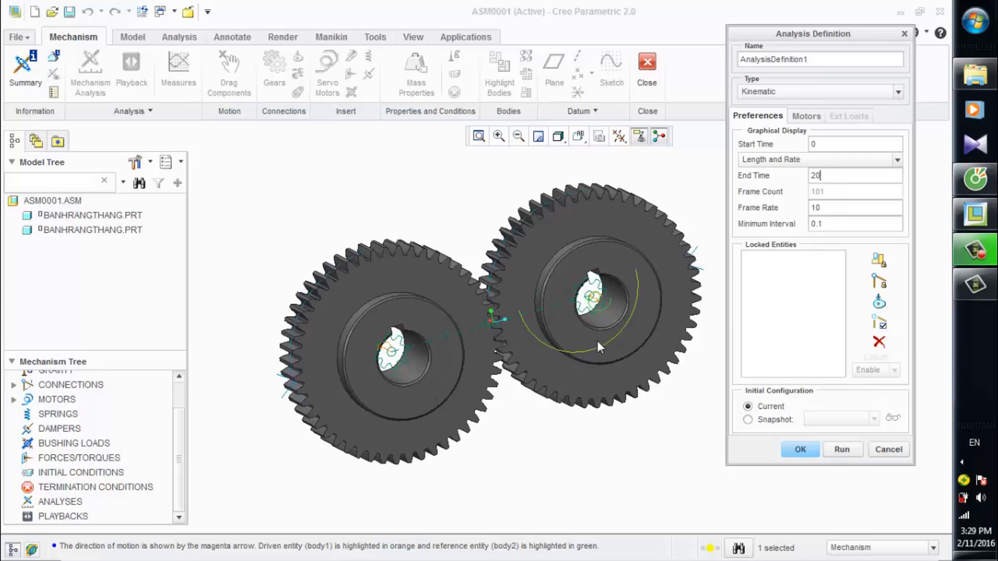
# - Run the kinematic analysis twice, viewing the gears at an angle, and accept the analysis definition
pyautogui.click(850, 451)
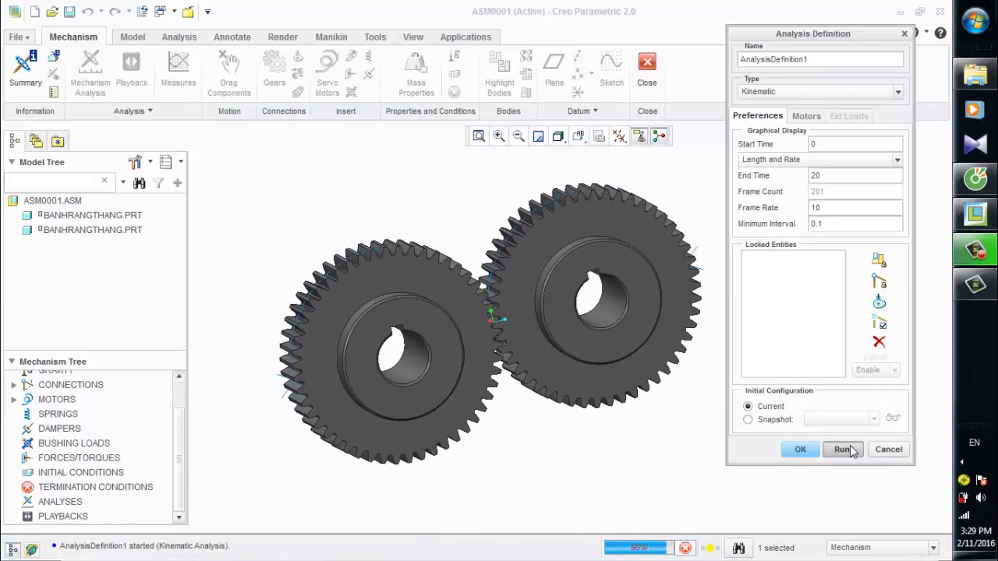
pyautogui.moveTo(536, 229); pyautogui.dragTo(556, 268, button='middle')
pyautogui.click(841, 449)
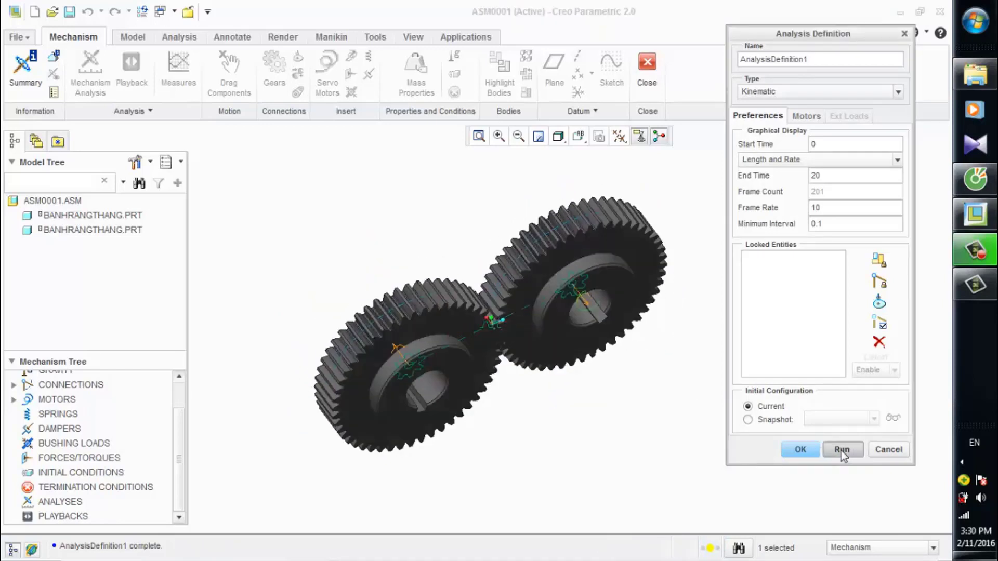
pyautogui.click(415, 307)
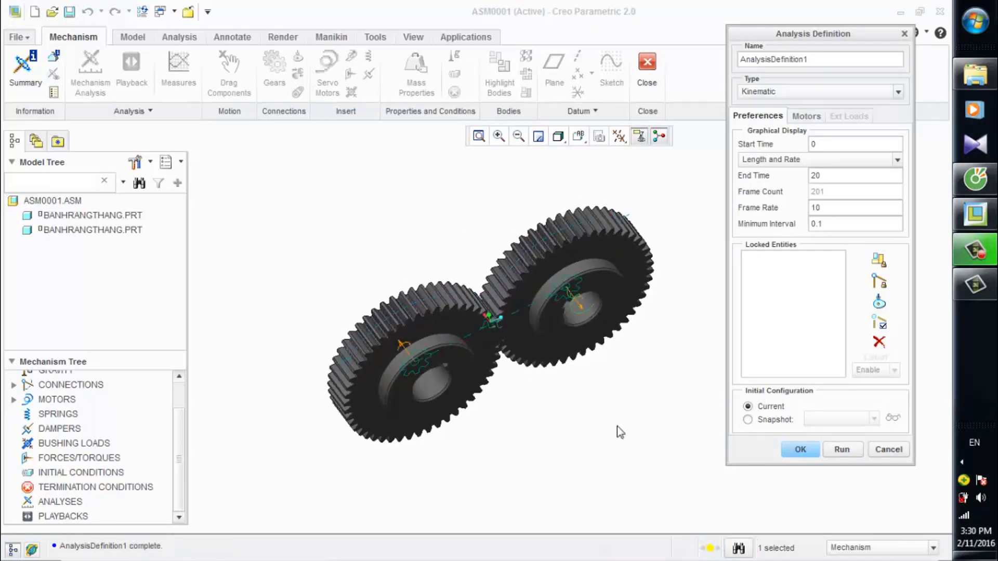
pyautogui.click(798, 450)
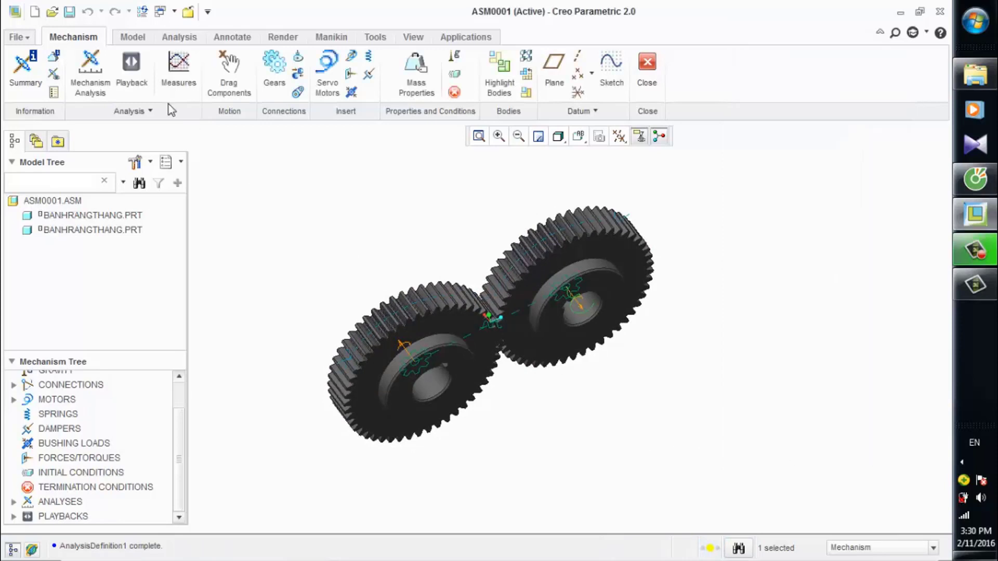
# - Play back the AnalysisDefinition1 result set as an animation at maximum speed
pyautogui.click(142, 89)
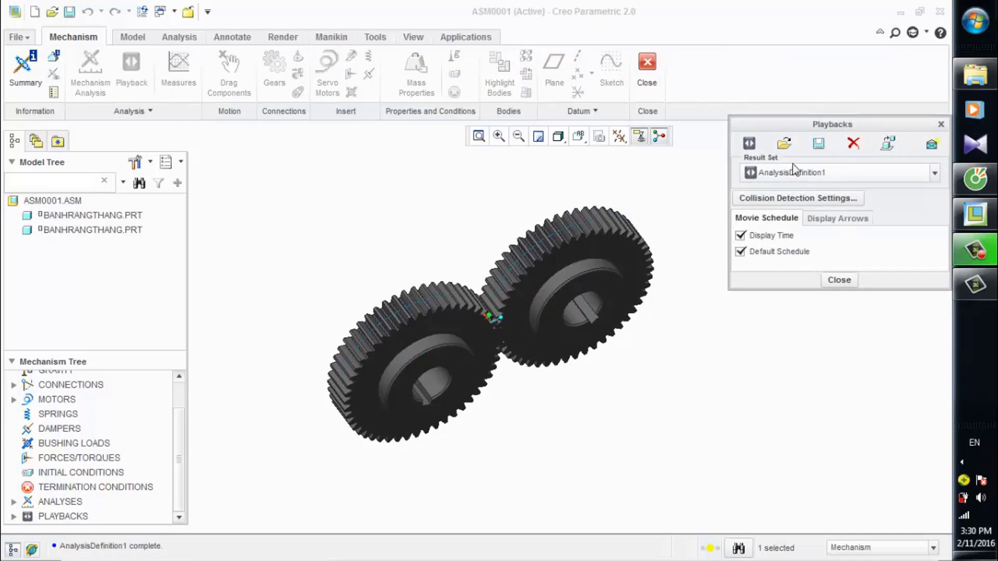
pyautogui.click(749, 144)
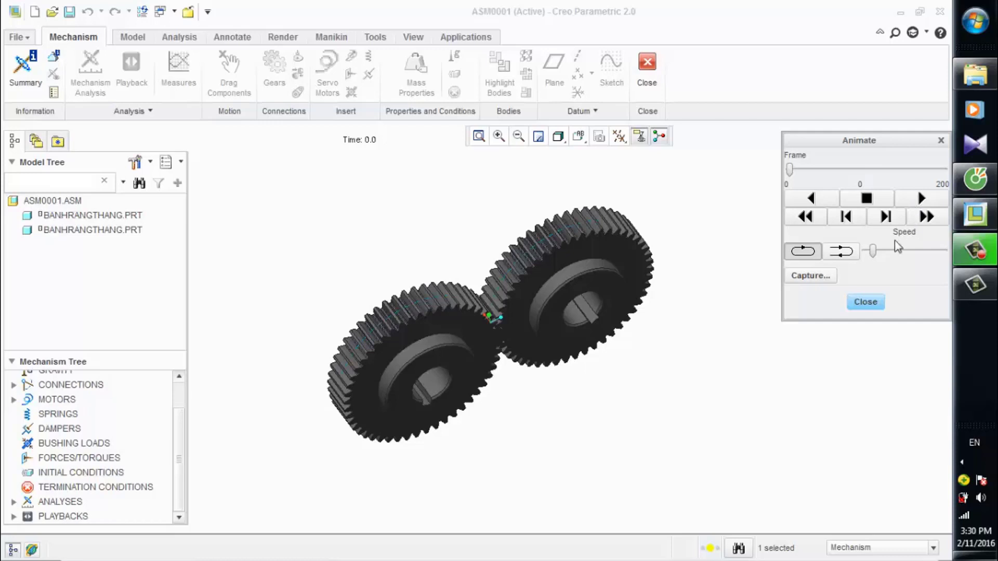
pyautogui.moveTo(872, 257); pyautogui.dragTo(946, 260)
pyautogui.click(923, 199)
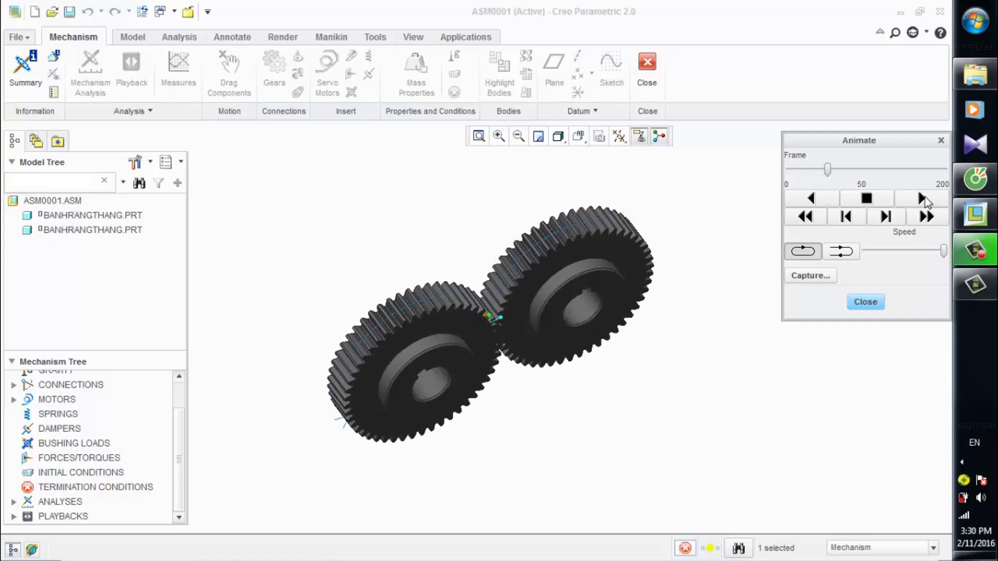
# - Examine the gear meshing from several angles during the animation and close the playback
pyautogui.scroll(-3, 667, 275)
pyautogui.moveTo(665, 269); pyautogui.dragTo(660, 253, button='middle')
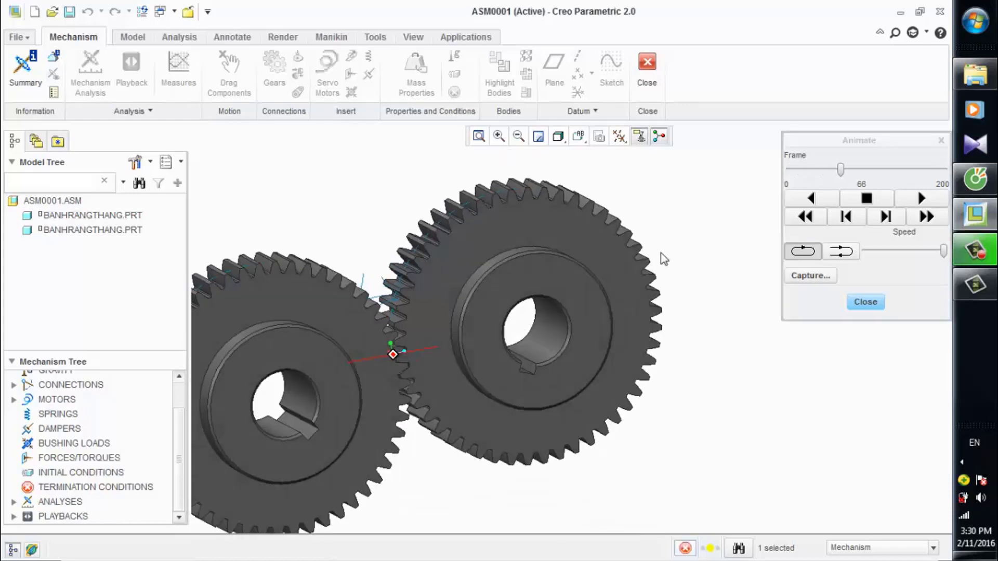
pyautogui.scroll(2, 662, 255)
pyautogui.scroll(-1, 510, 231)
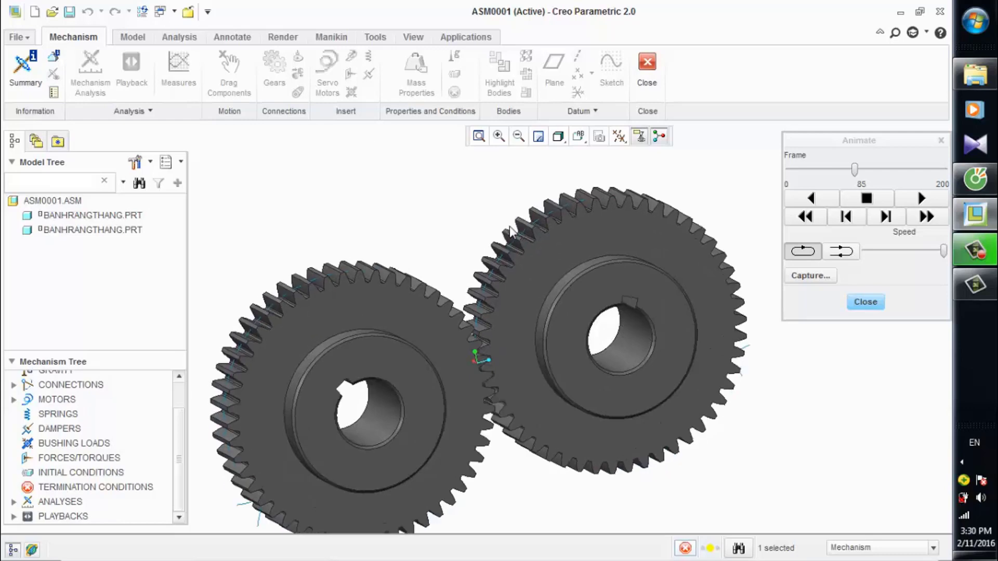
pyautogui.moveTo(510, 232); pyautogui.dragTo(522, 239, button='middle')
pyautogui.scroll(1, 523, 239)
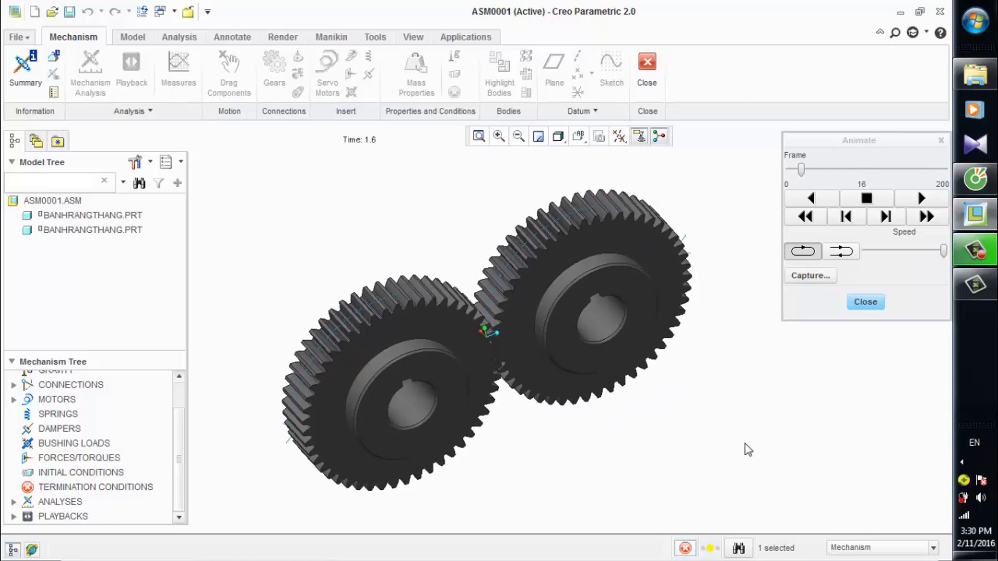
pyautogui.click(864, 303)
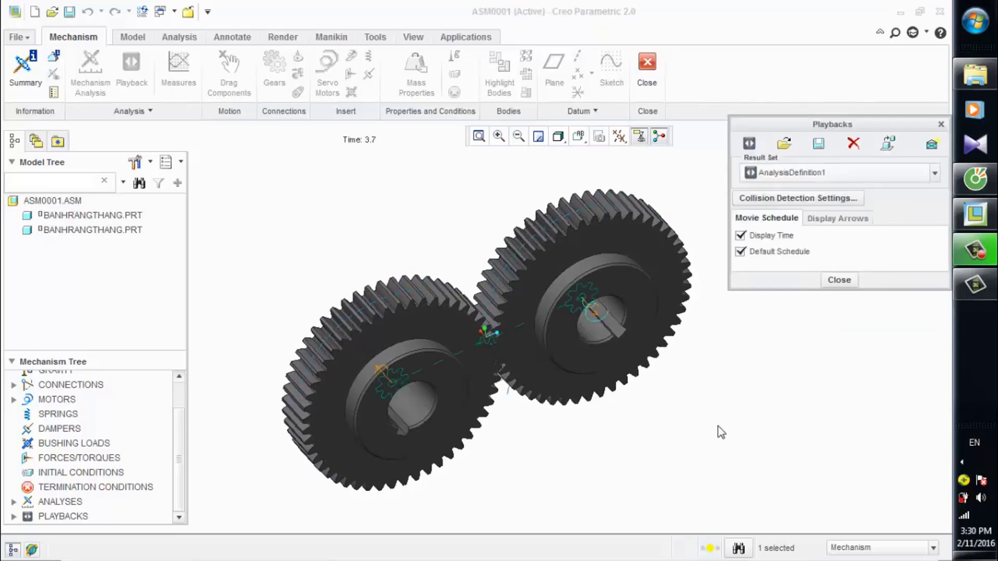
pyautogui.click(838, 281)
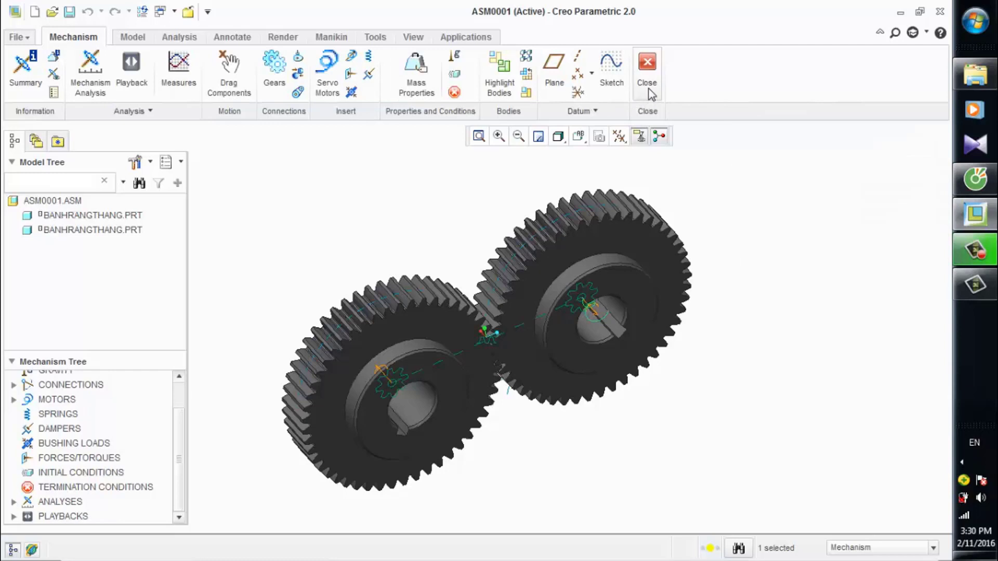
# - Exit the Mechanism application, saving the analysis results to the Desktop as AnalysisDefinition2.pbk
pyautogui.click(648, 89)
pyautogui.click(462, 377)
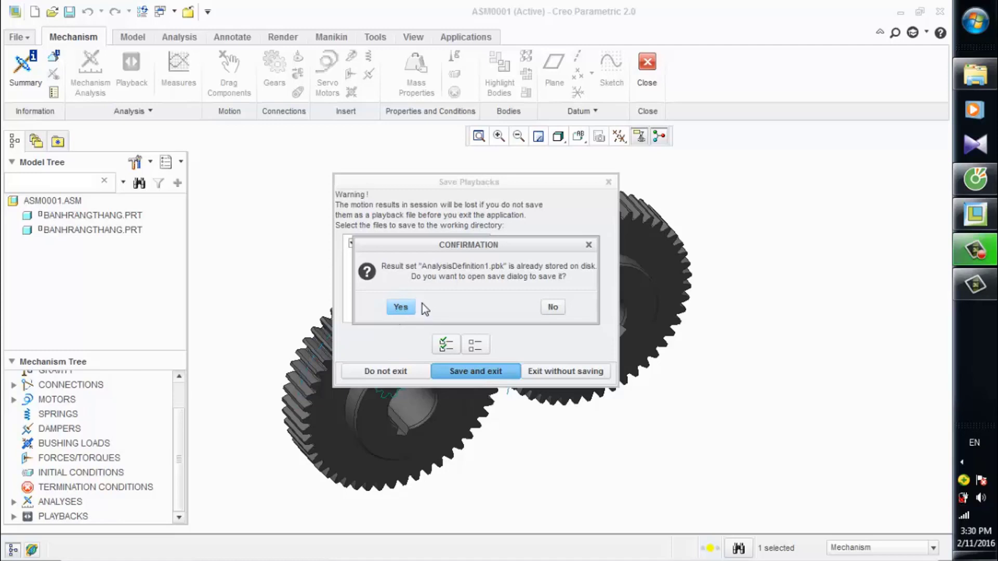
pyautogui.click(400, 307)
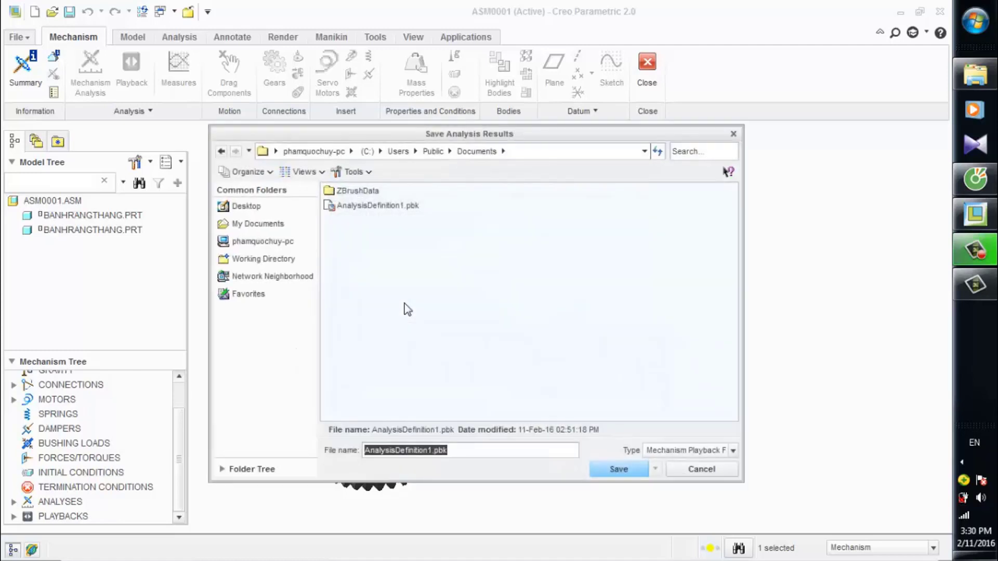
pyautogui.click(468, 451)
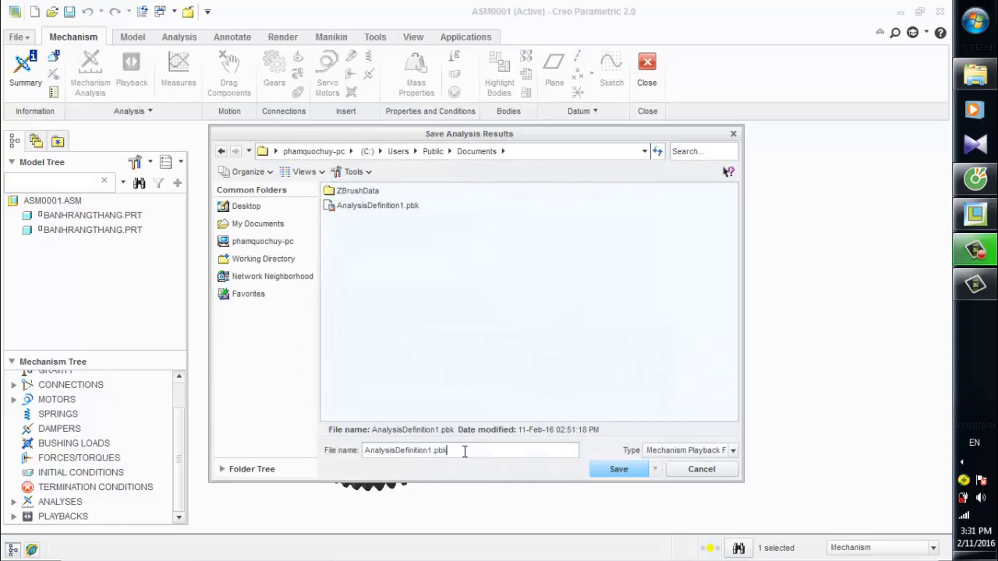
pyautogui.click(251, 209)
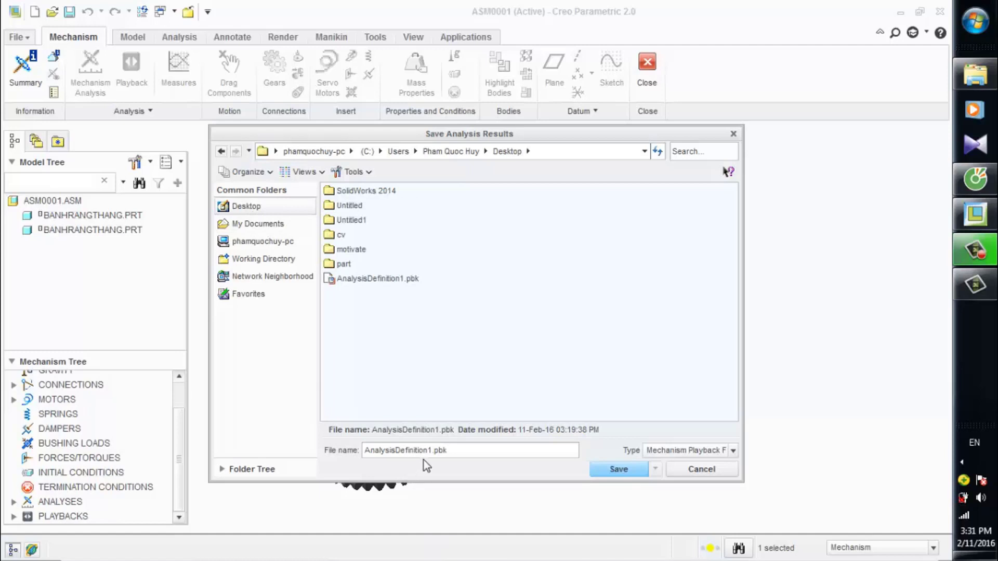
pyautogui.press('BackSpace')
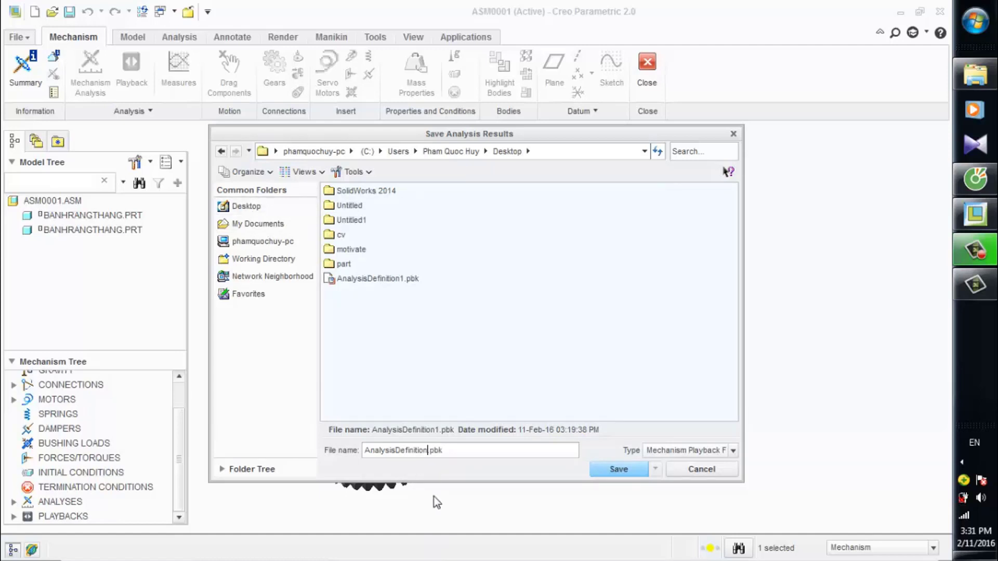
pyautogui.write('2')
pyautogui.click(618, 469)
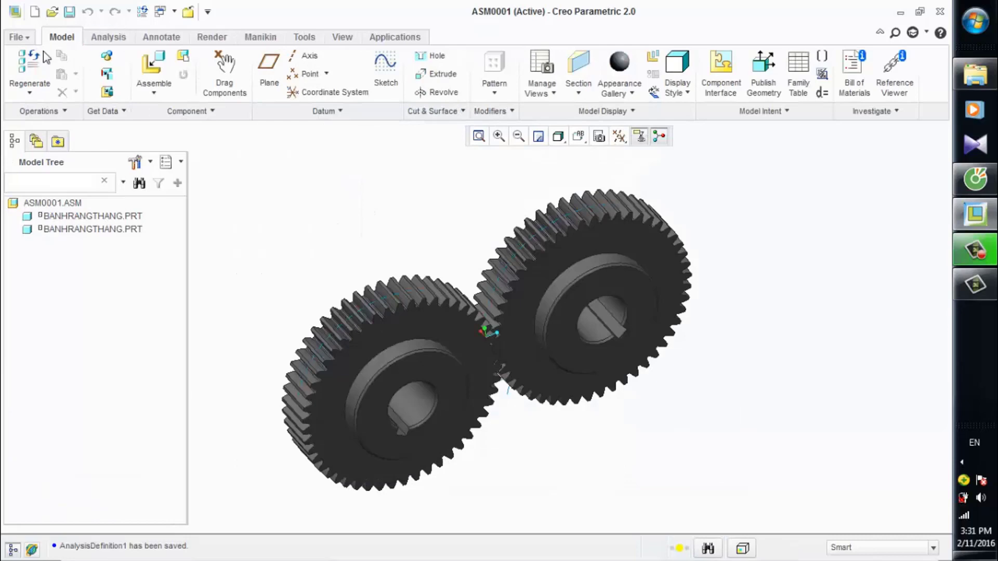
# - Regenerate the assembly and inspect both meshed gears at an angle
pyautogui.click(33, 62)
pyautogui.moveTo(350, 199); pyautogui.dragTo(385, 212, button='middle')
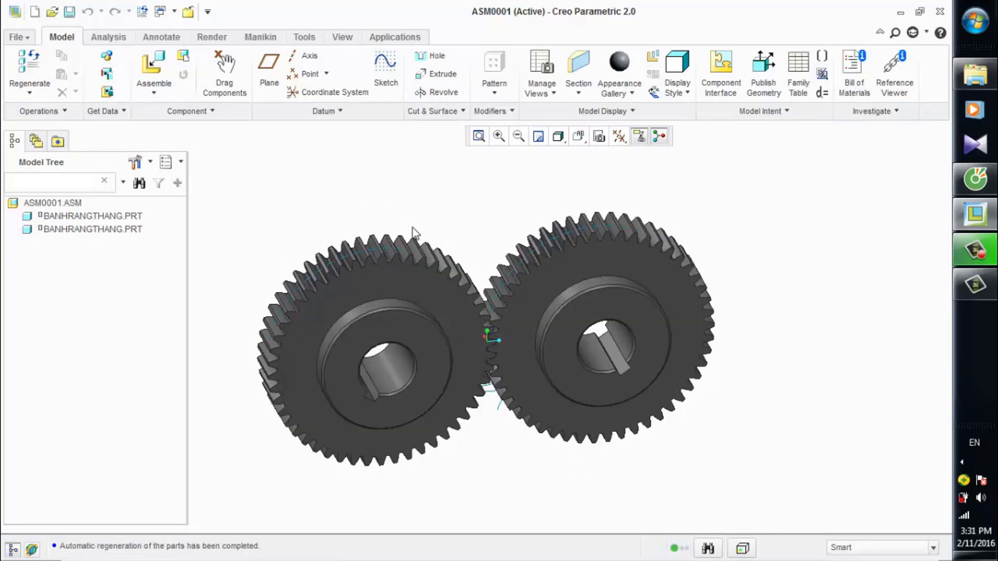
pyautogui.scroll(1, 431, 229)
pyautogui.scroll(-2, 434, 269)
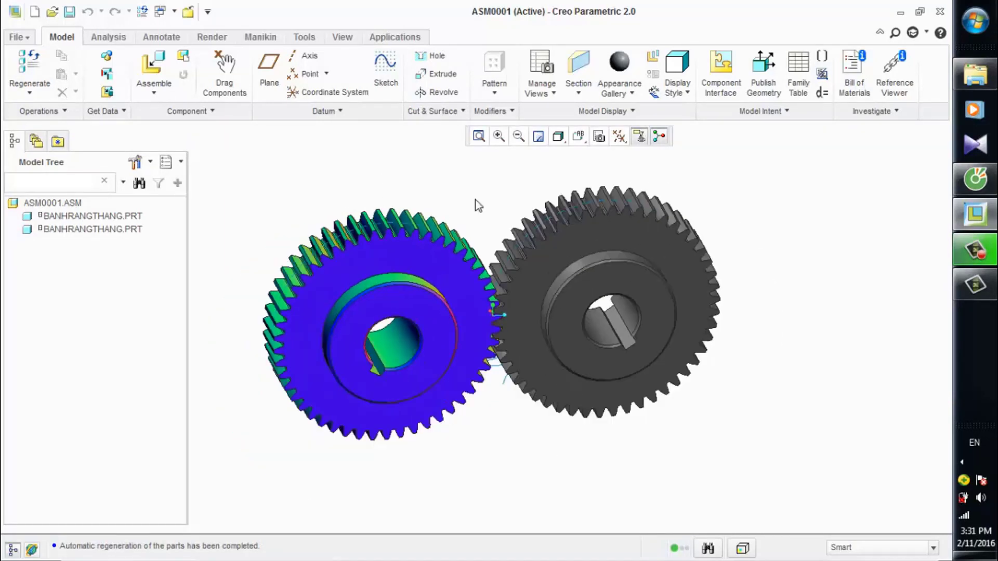
pyautogui.moveTo(474, 204); pyautogui.dragTo(475, 214, button='middle')
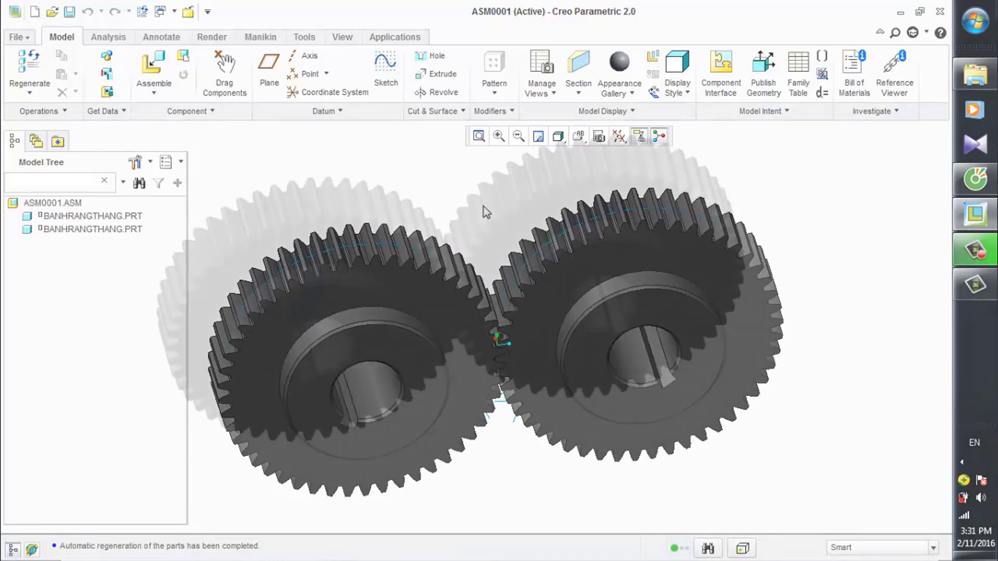